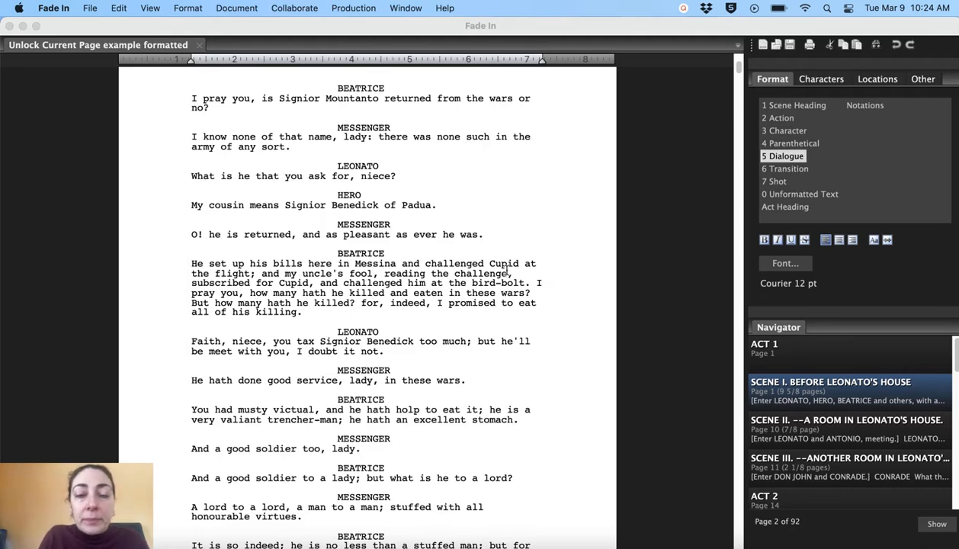
Dismiss the demonstration version's reminder without purchasing
scroll(507, 268, up, 15)
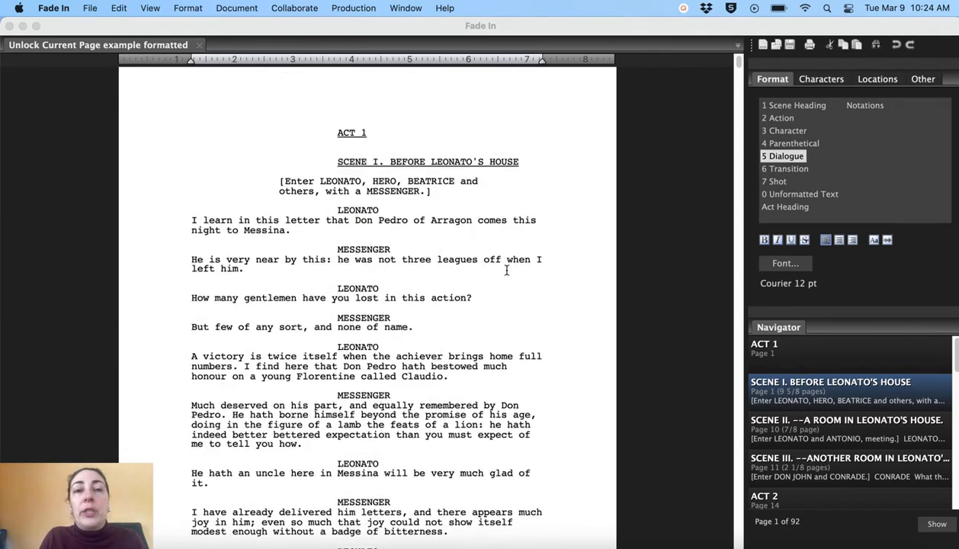
scroll(507, 269, down, 15)
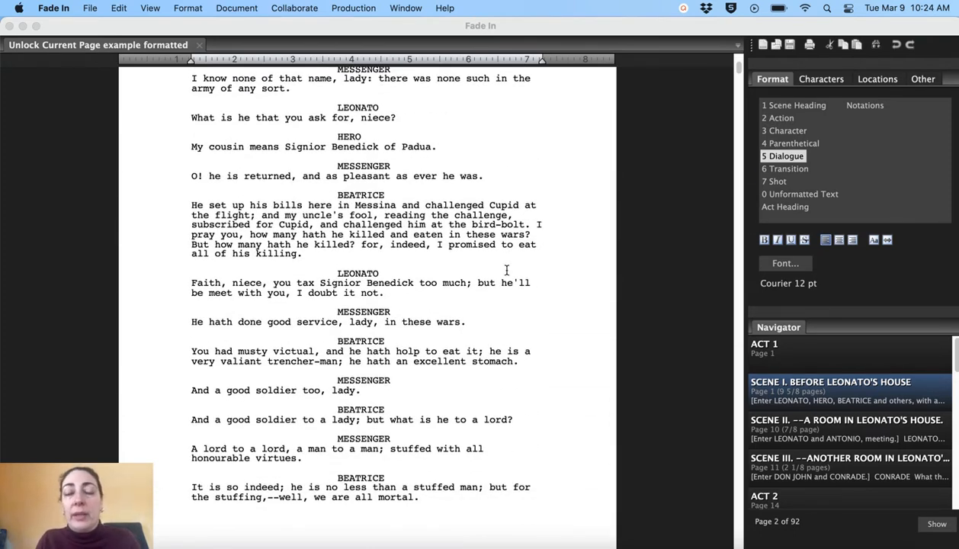
scroll(458, 281, down, 5)
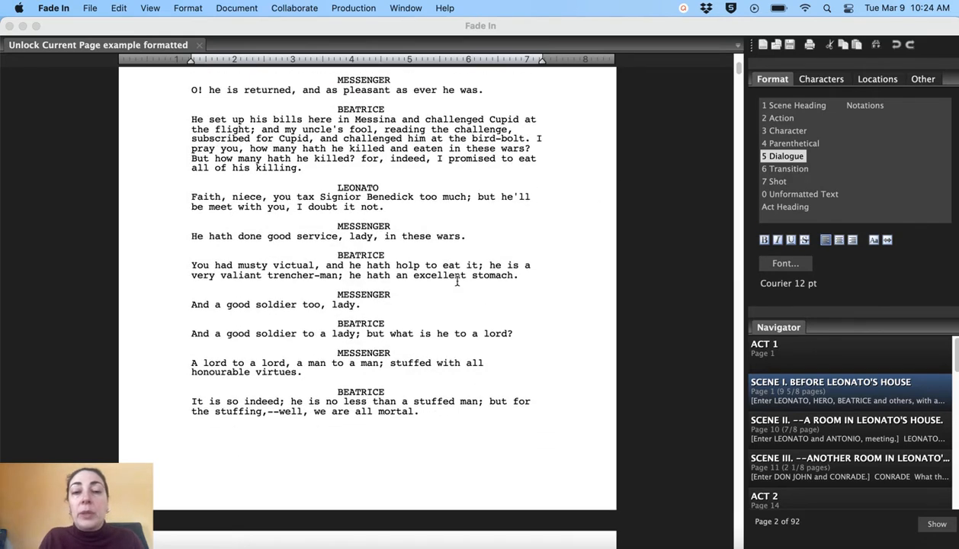
scroll(457, 281, up, 2)
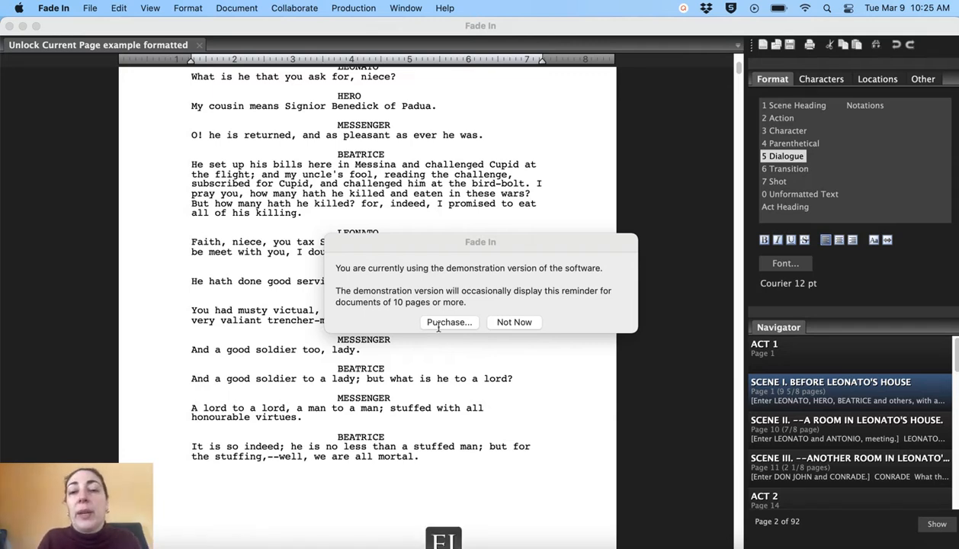
click(507, 318)
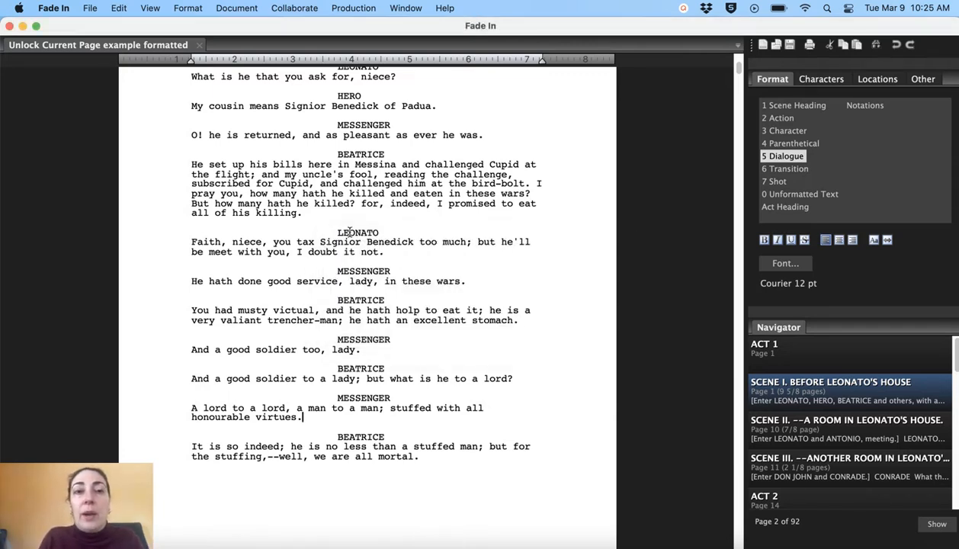
Lock the script's page numbers
scroll(290, 280, up, 3)
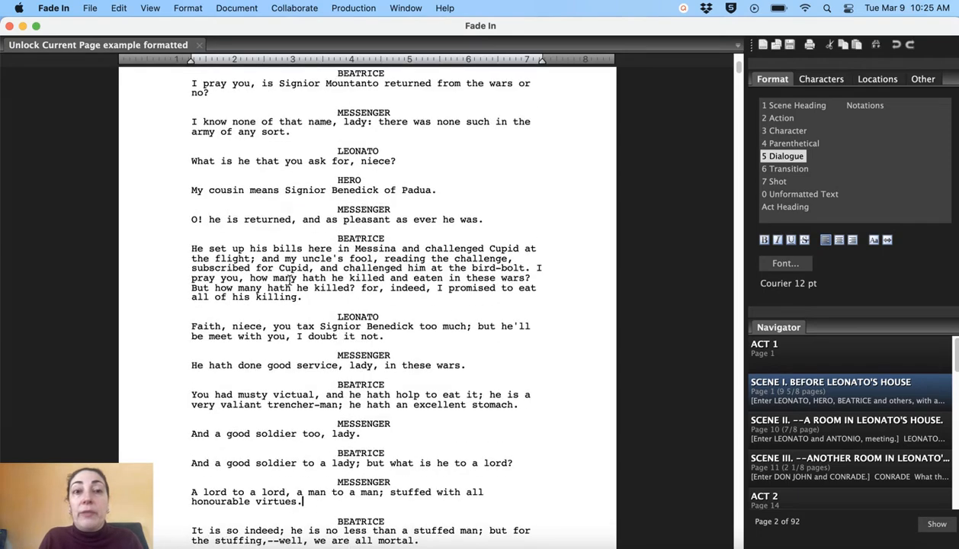
click(354, 9)
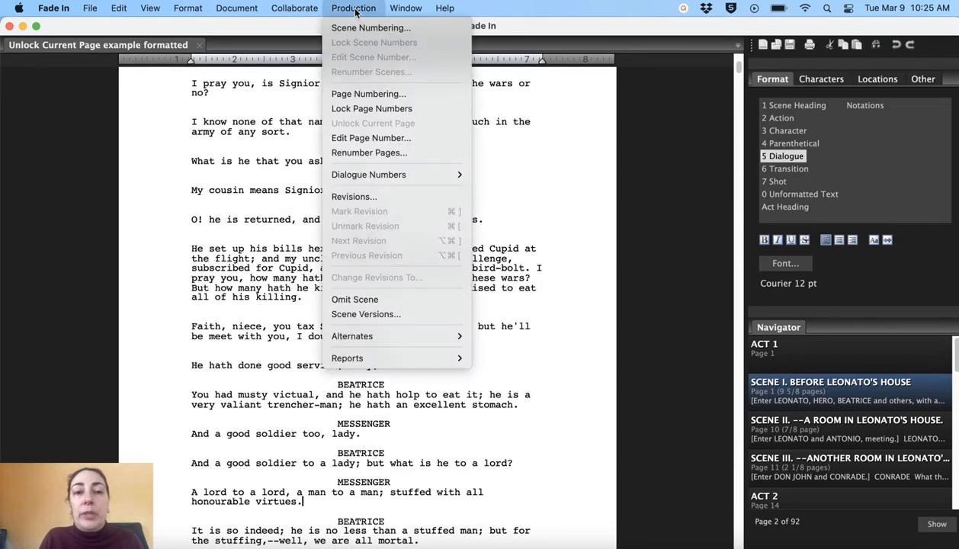
click(363, 108)
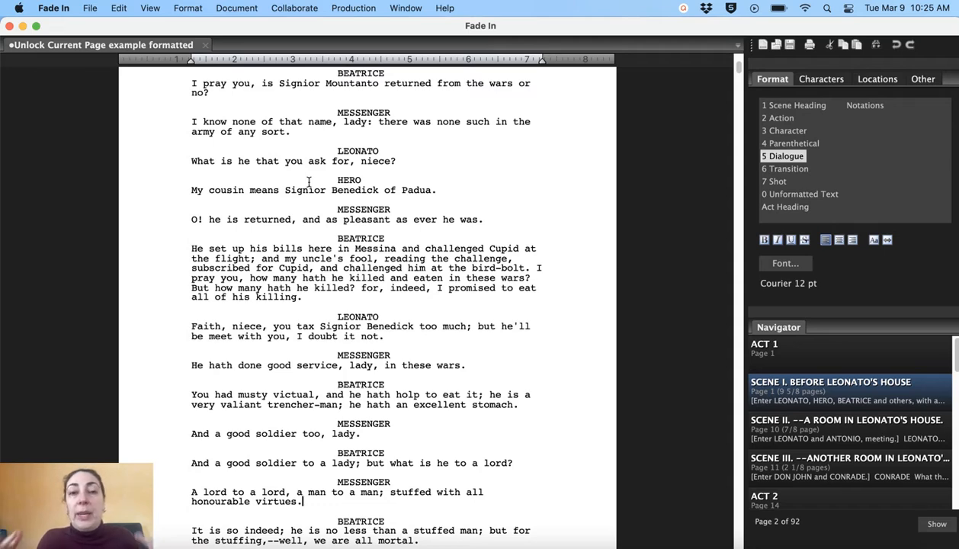
Insert a BENEDICK speech after the Messenger's "honourable virtues." line on page 2, beginning "Just adding enough lines to force an A page"
scroll(295, 256, down, 3)
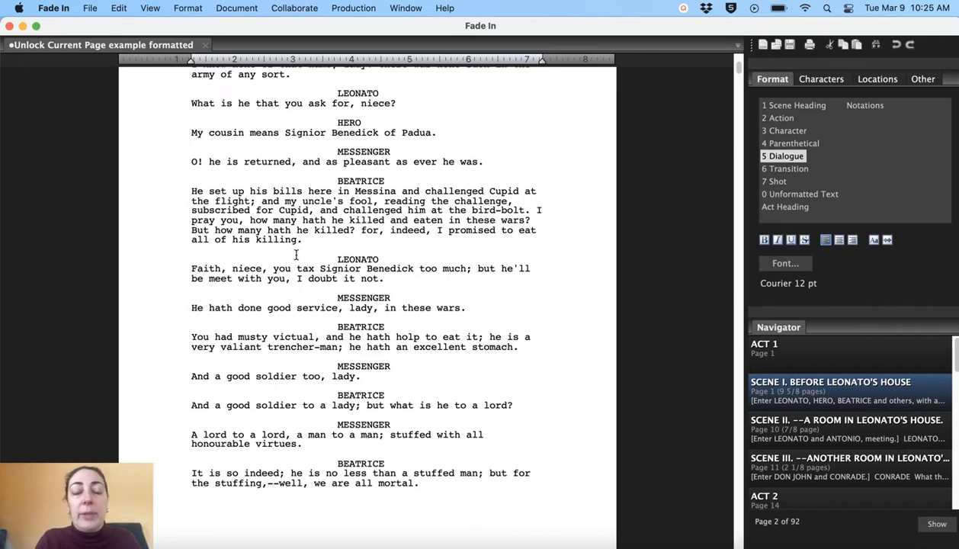
scroll(303, 337, down, 1)
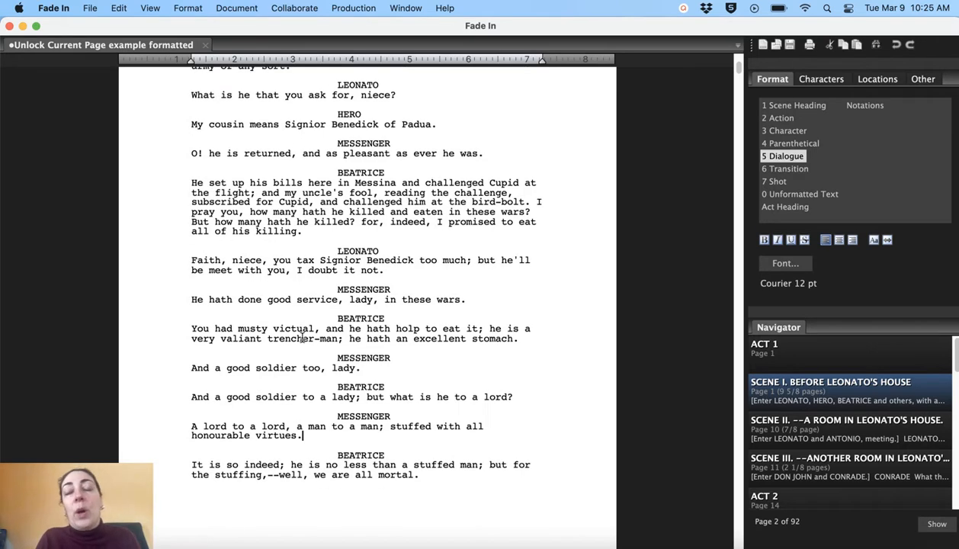
scroll(303, 337, down, 1)
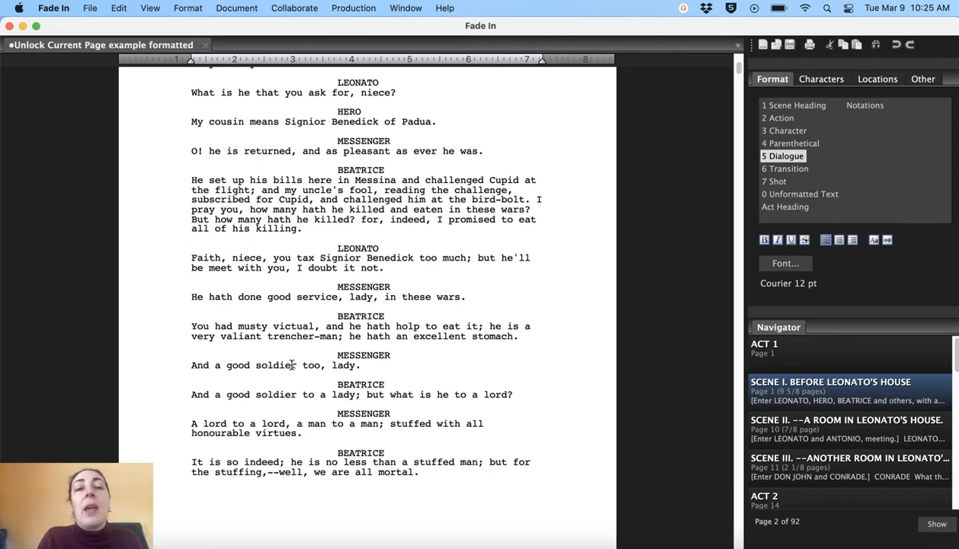
scroll(291, 364, down, 2)
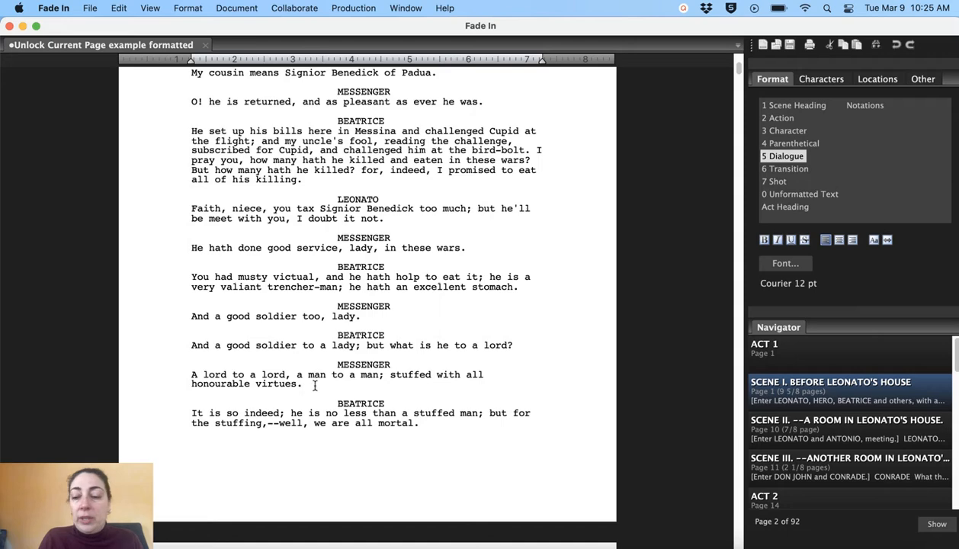
key(Return)
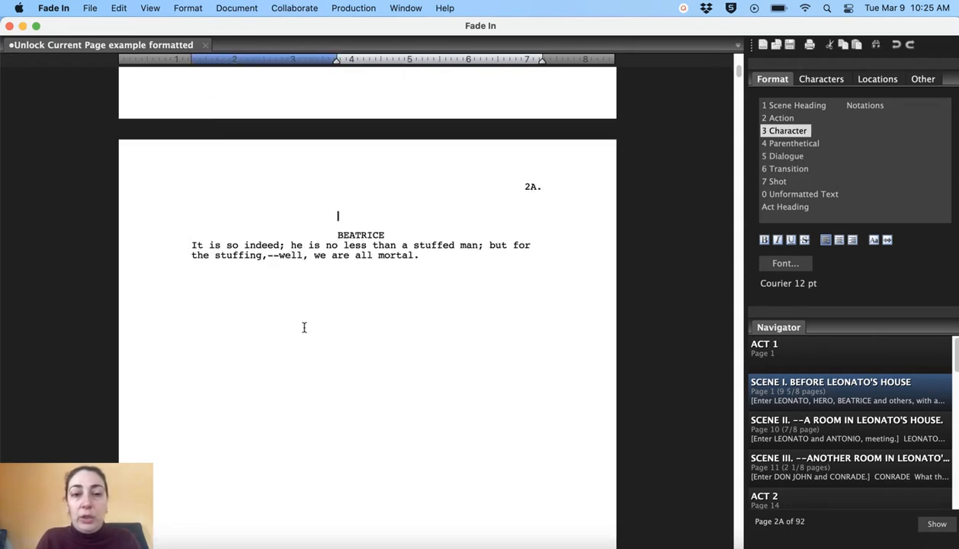
scroll(304, 328, up, 5)
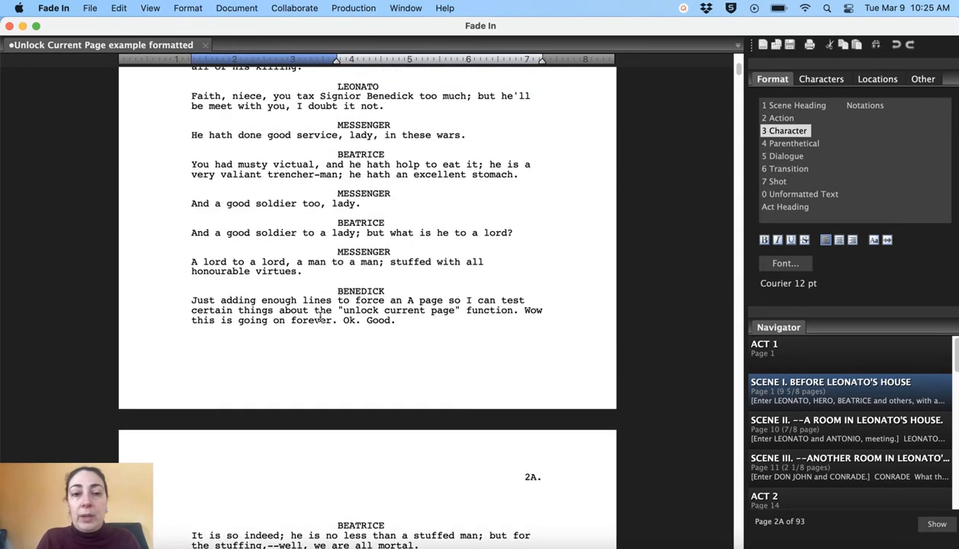
Delete the script text from the Messenger's "Is't possible?" on page 3 through Benedick's "truly, I love none." on page 5
scroll(336, 308, down, 2)
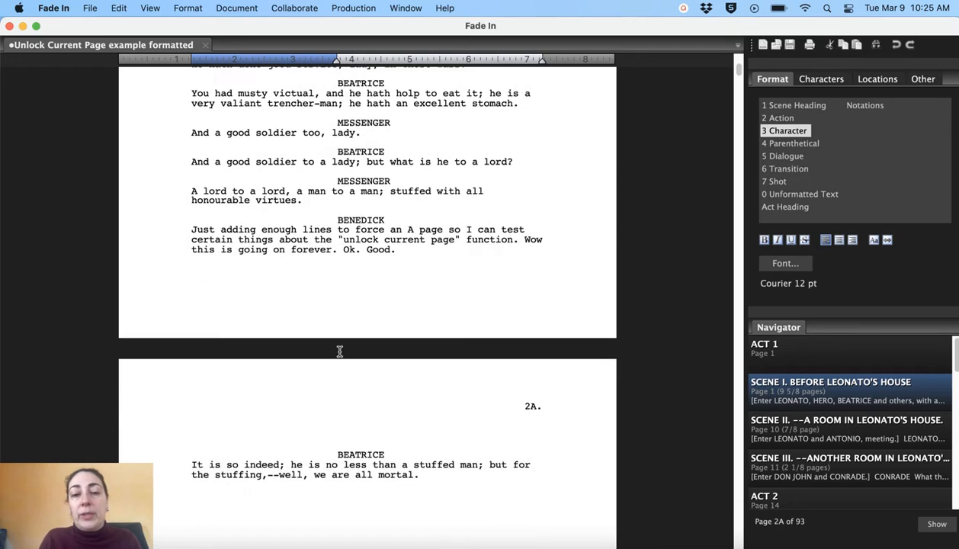
scroll(349, 452, down, 1)
scroll(445, 452, down, 5)
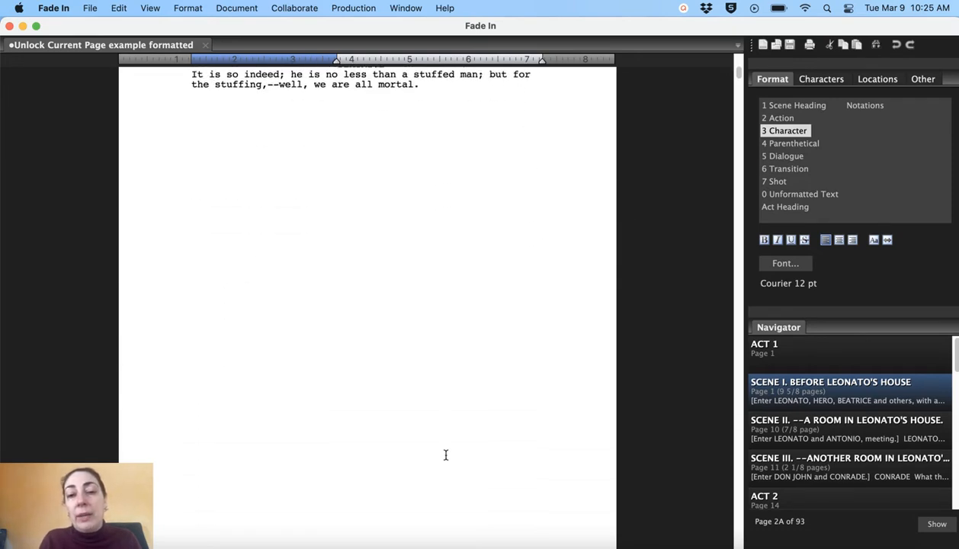
scroll(446, 455, down, 5)
scroll(446, 455, up, 1)
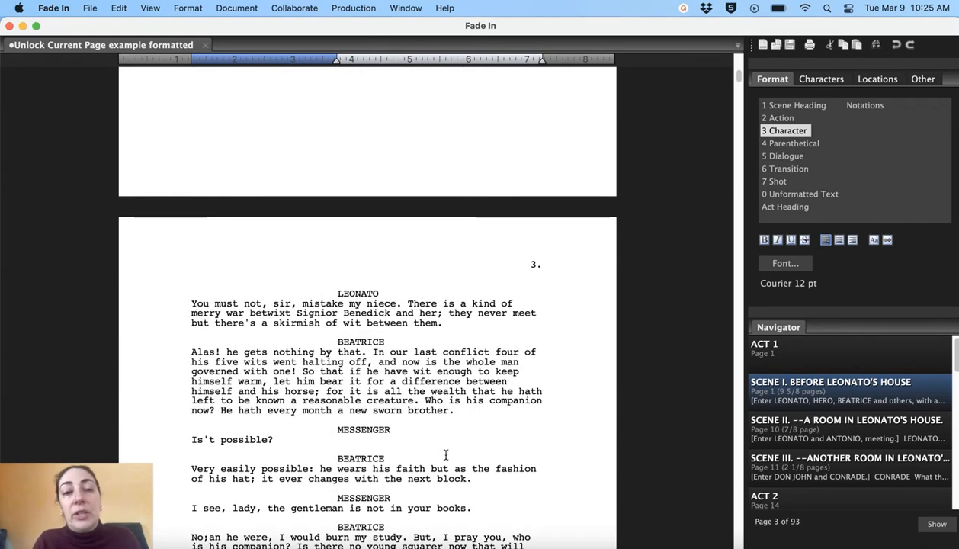
scroll(446, 455, down, 4)
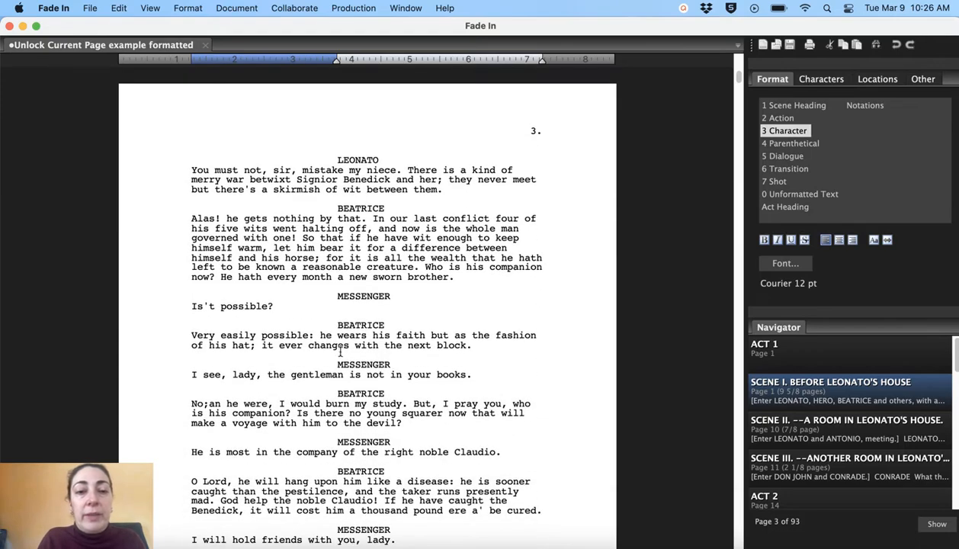
drag(325, 297, 516, 513)
scroll(485, 453, down, 1)
scroll(486, 456, down, 1)
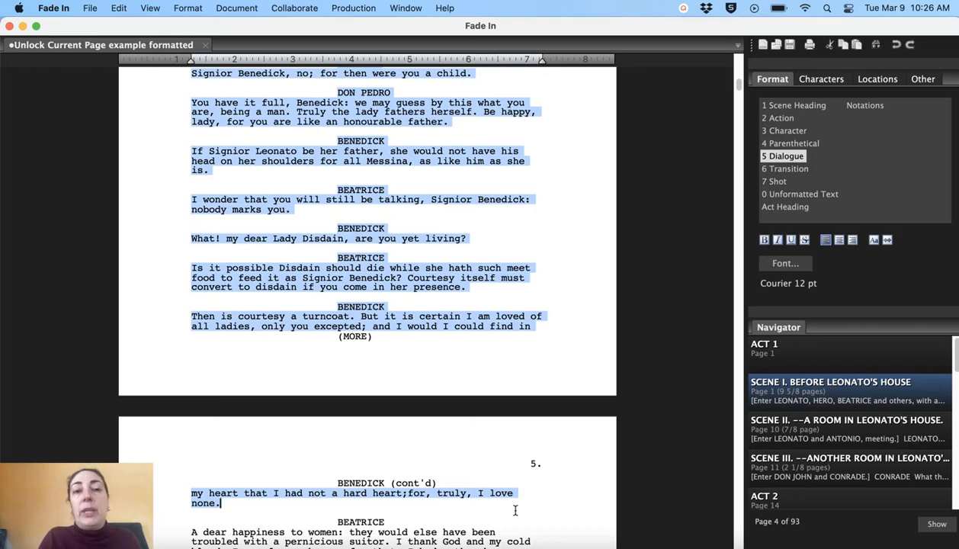
key(BackSpace)
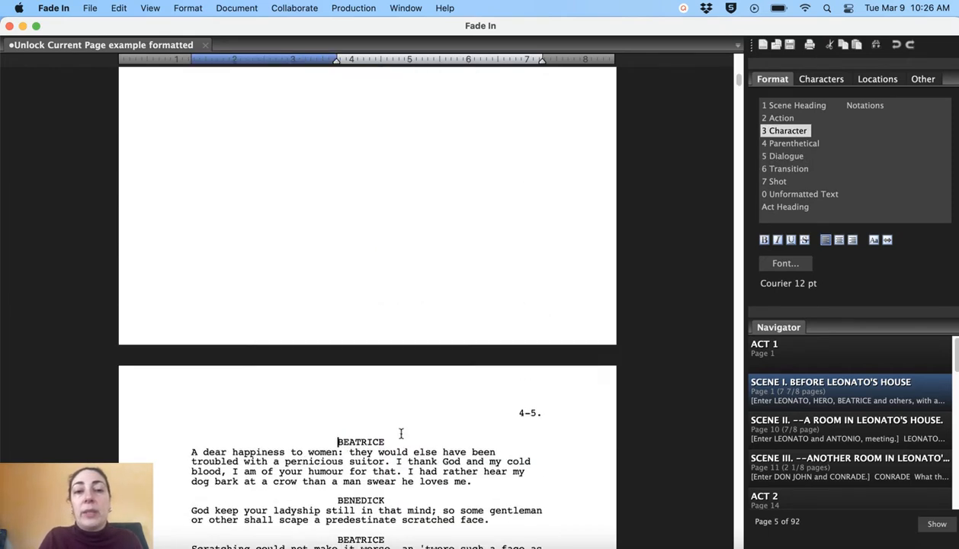
Examine the page numbers and remaining text on pages 2A, 3 and 4-5
scroll(401, 433, up, 15)
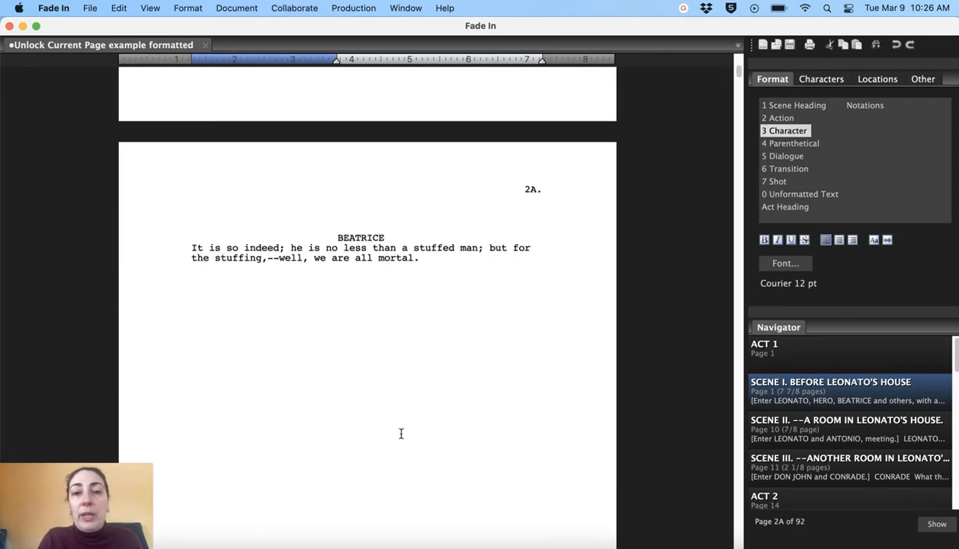
scroll(321, 267, down, 10)
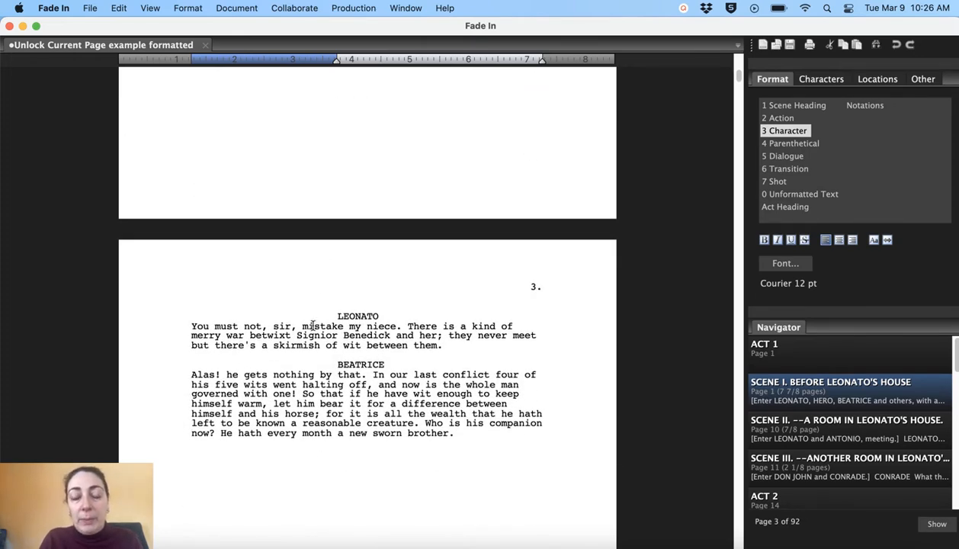
scroll(312, 325, down, 15)
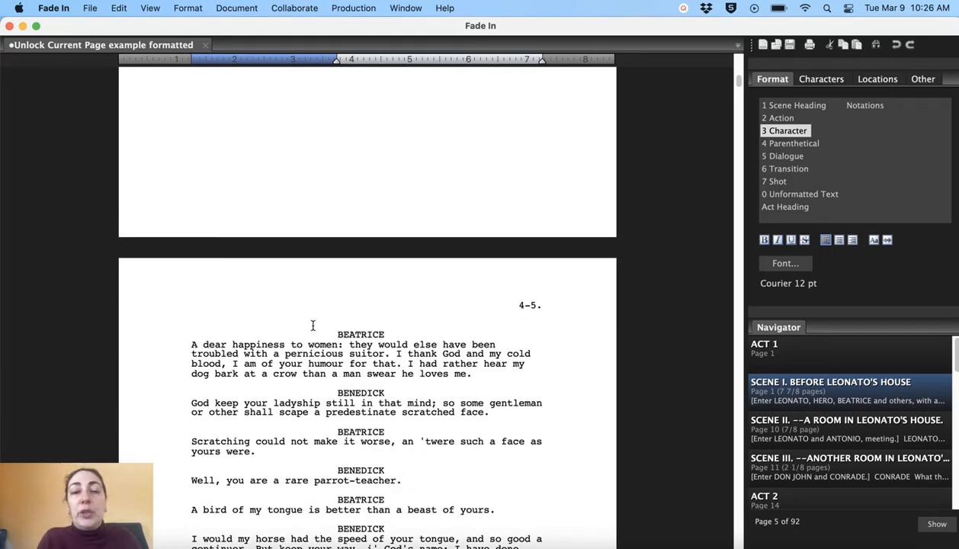
click(334, 274)
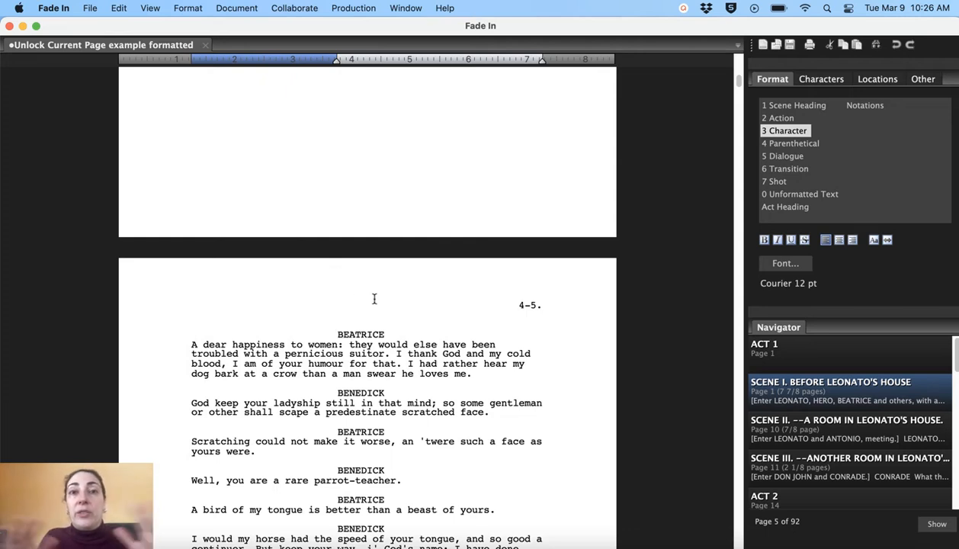
scroll(468, 333, down, 2)
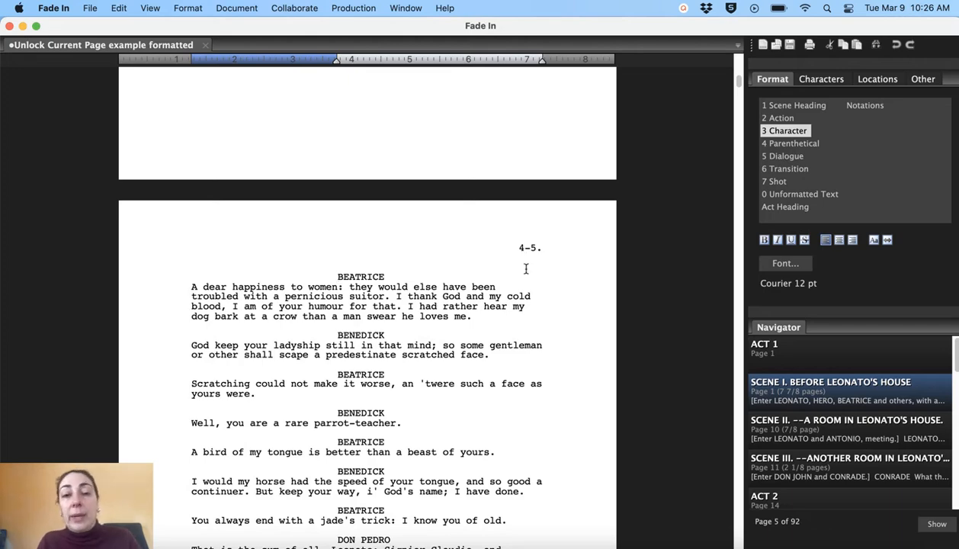
scroll(484, 287, down, 1)
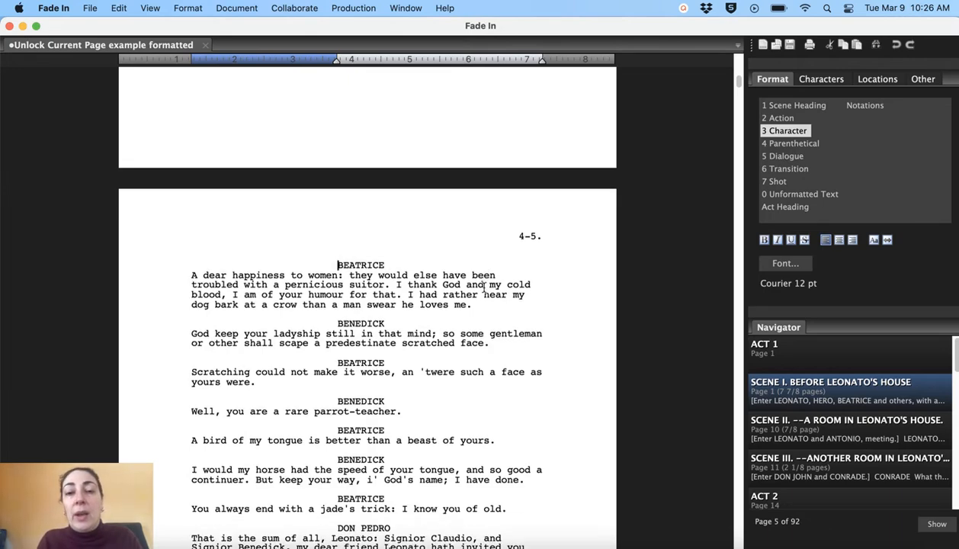
scroll(483, 287, down, 5)
scroll(484, 287, down, 2)
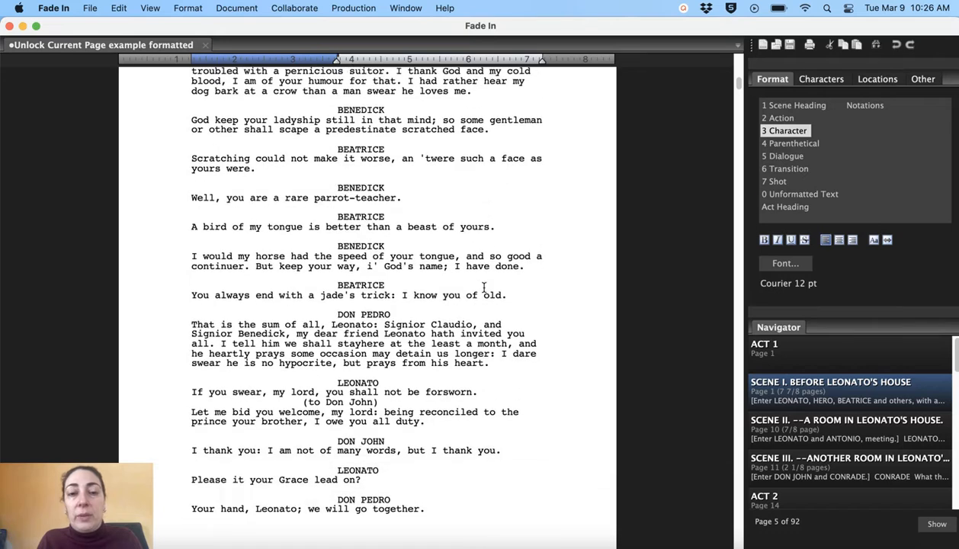
scroll(483, 288, down, 3)
scroll(483, 288, up, 12)
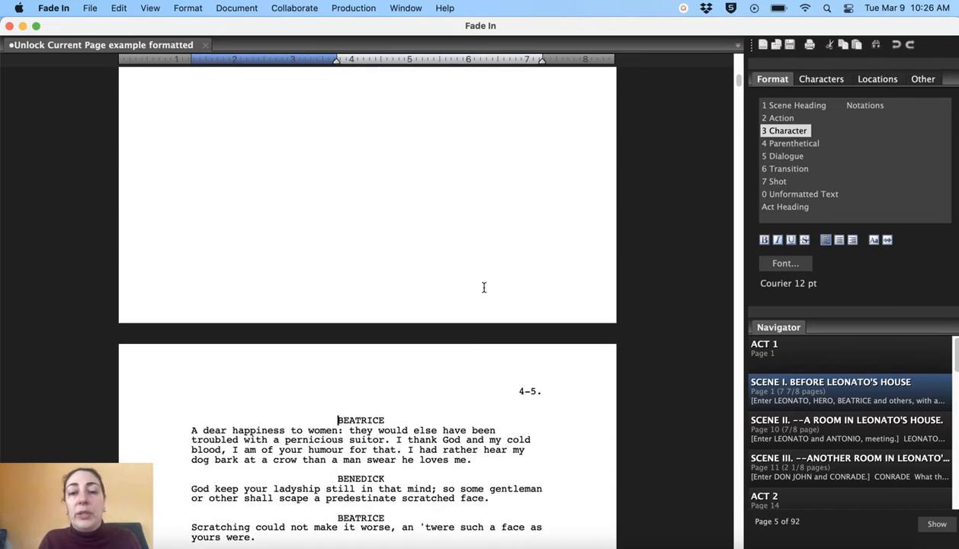
scroll(484, 288, down, 2)
scroll(483, 287, up, 4)
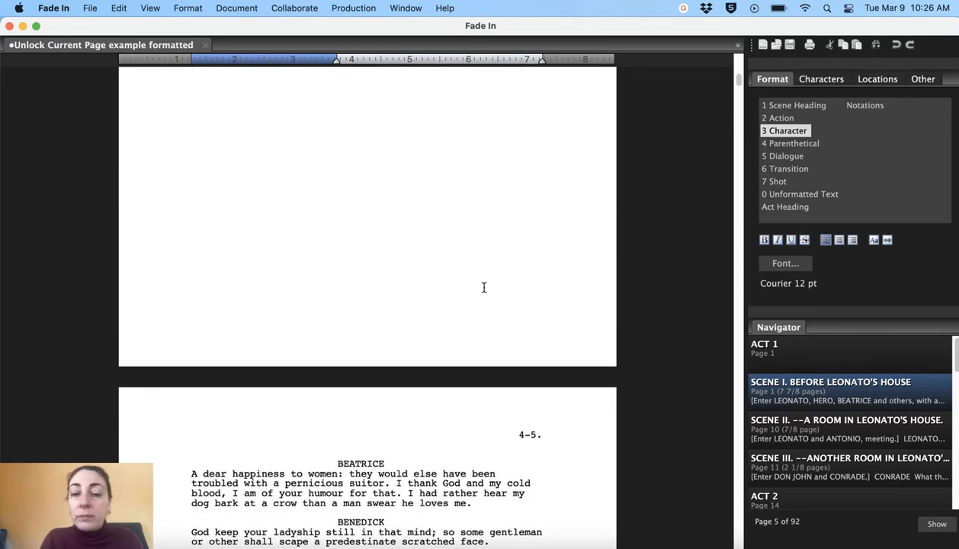
scroll(449, 180, up, 10)
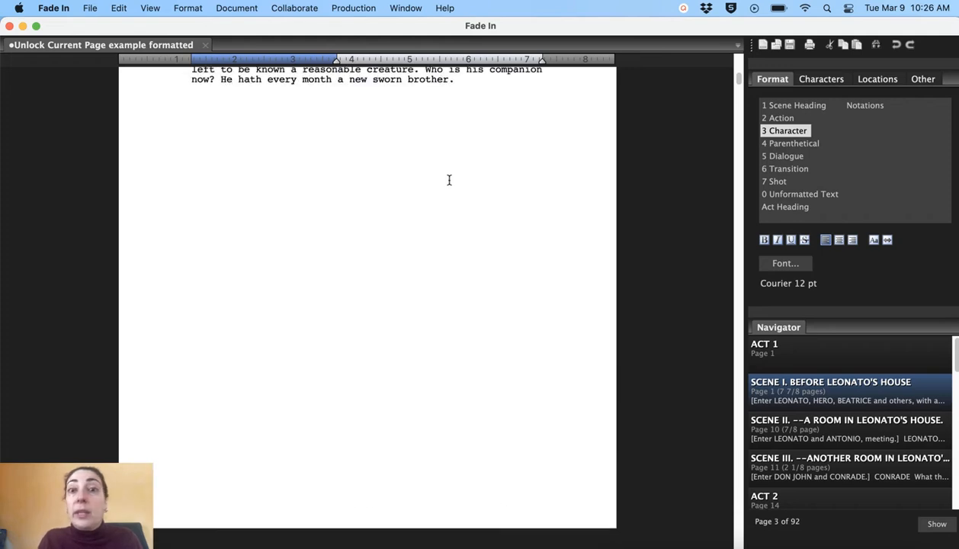
scroll(449, 180, up, 8)
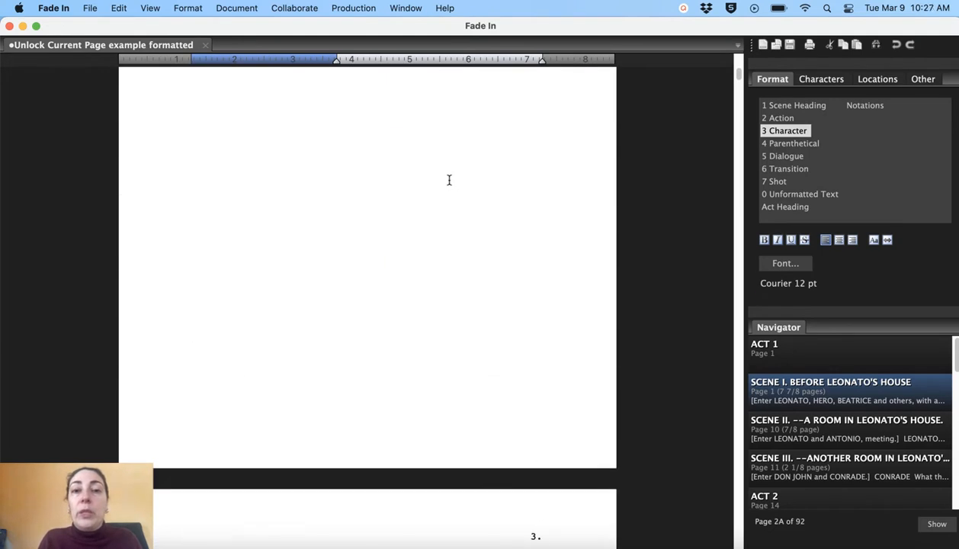
scroll(449, 180, up, 1)
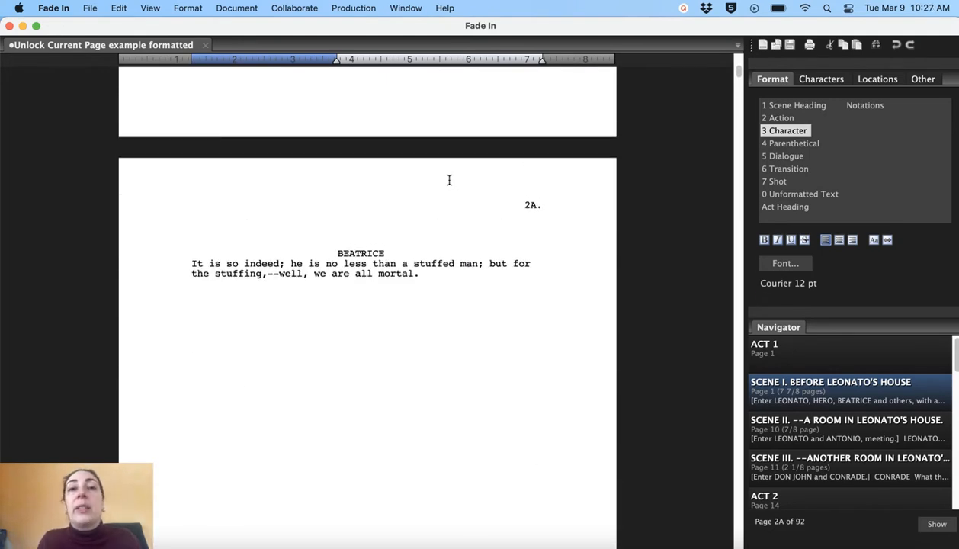
scroll(449, 179, down, 2)
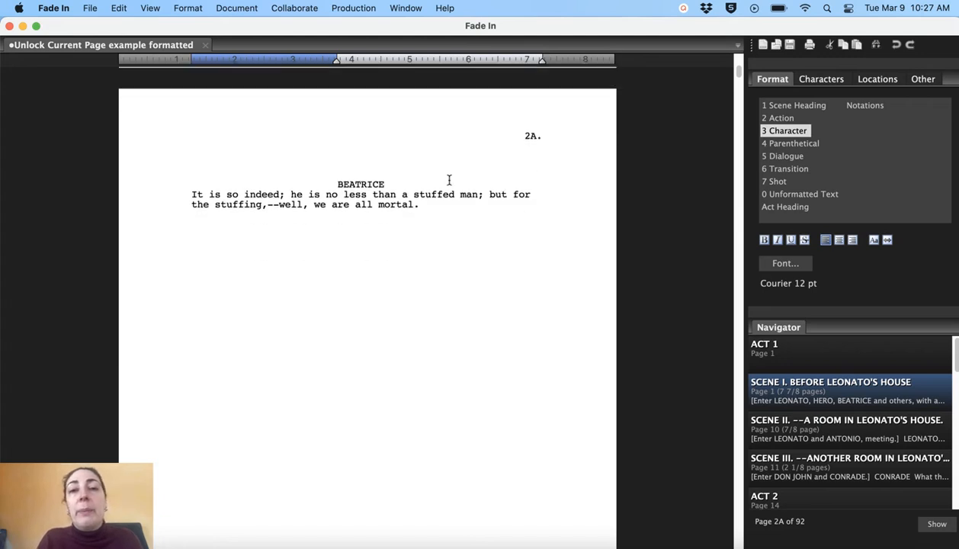
scroll(441, 222, down, 12)
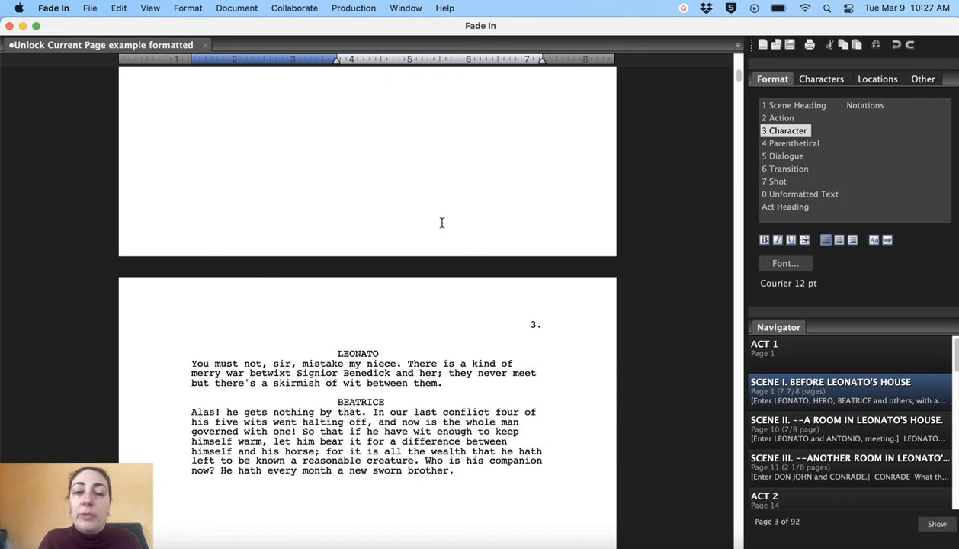
scroll(433, 245, up, 14)
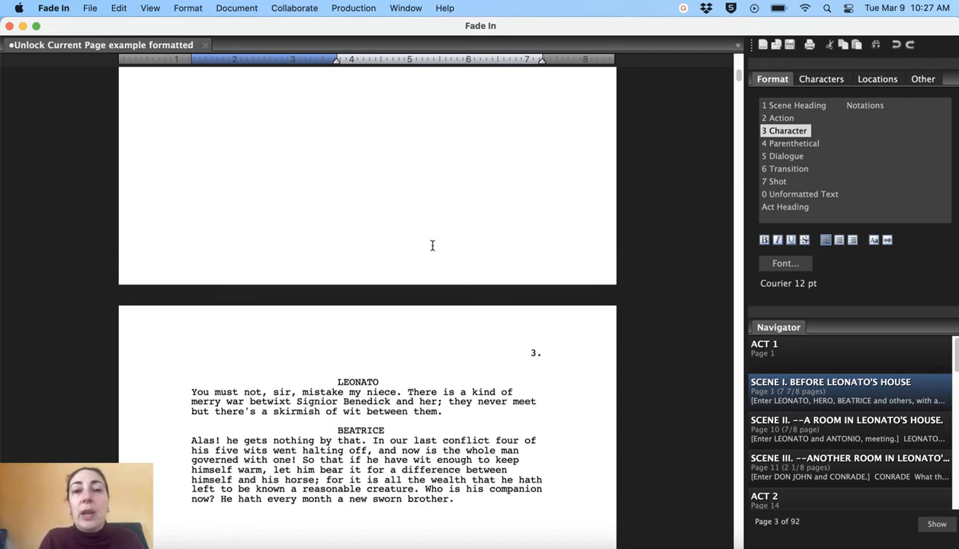
Remove the page locking from page 2A, which holds Beatrice's "It is so indeed" speech, using Unlock Current Page
scroll(432, 244, down, 2)
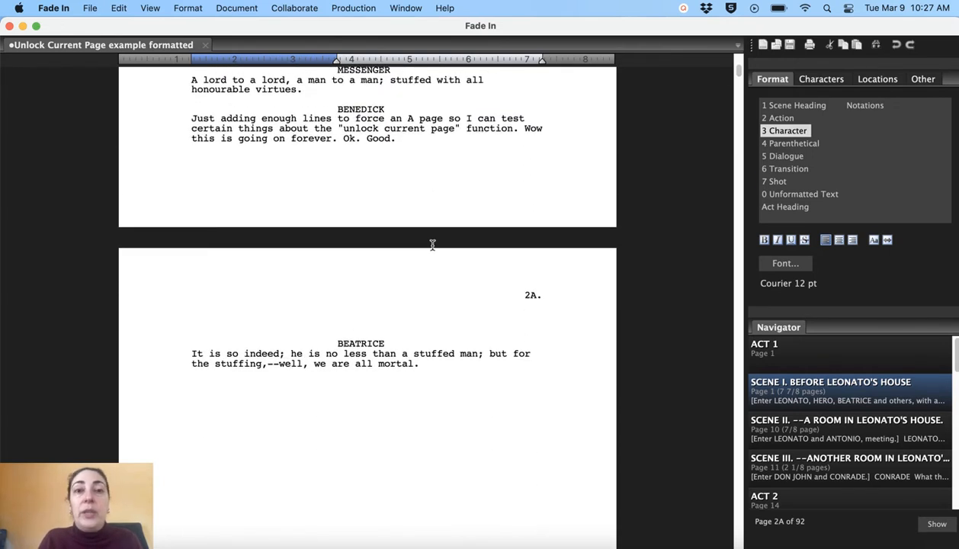
click(373, 353)
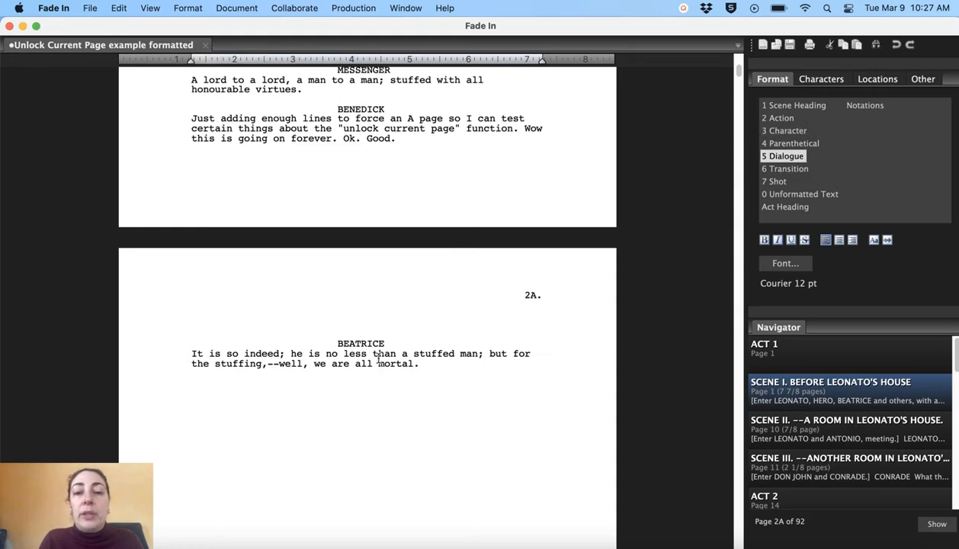
click(352, 9)
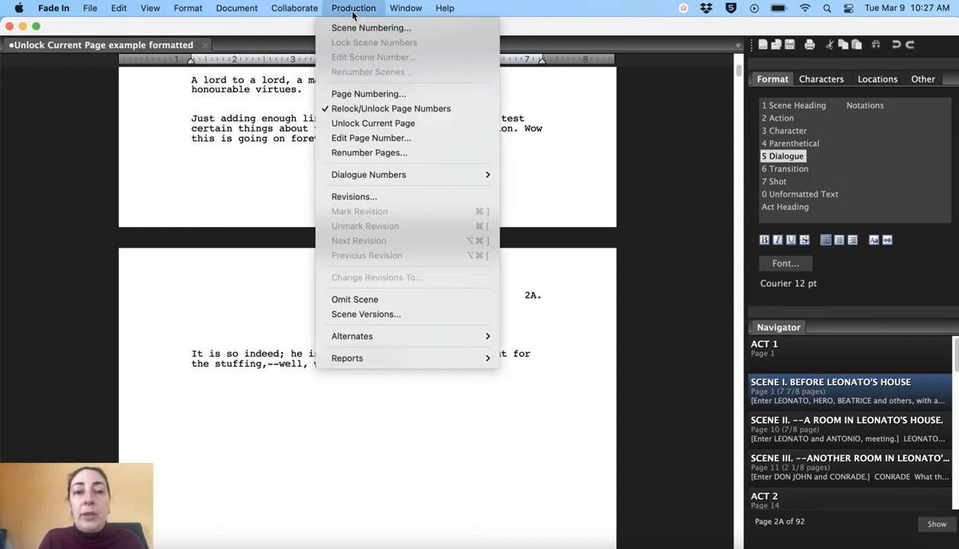
click(363, 128)
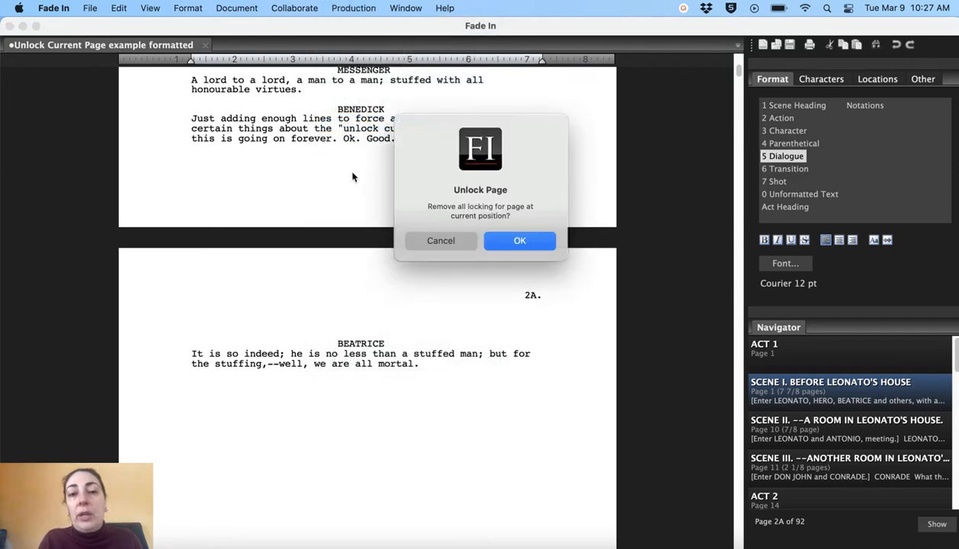
click(506, 237)
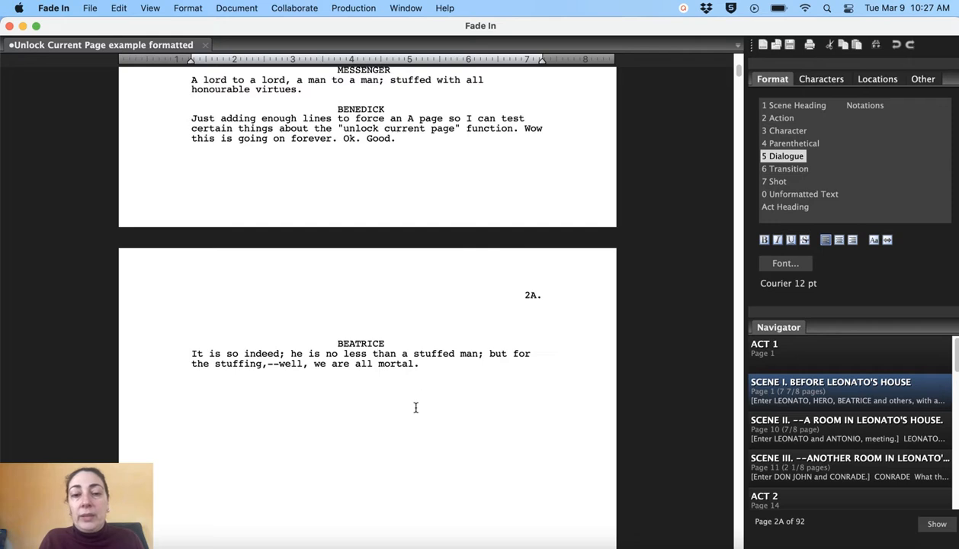
Unlock page 3, which holds Leonato's "You must not, sir, mistake my niece" speech, using Unlock Current Page
scroll(415, 408, down, 3)
scroll(433, 461, down, 3)
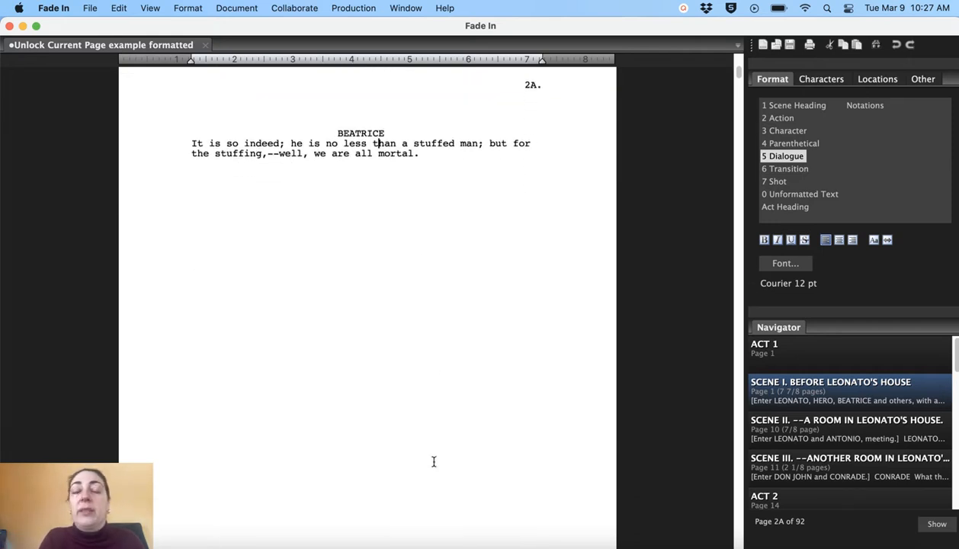
scroll(433, 461, down, 10)
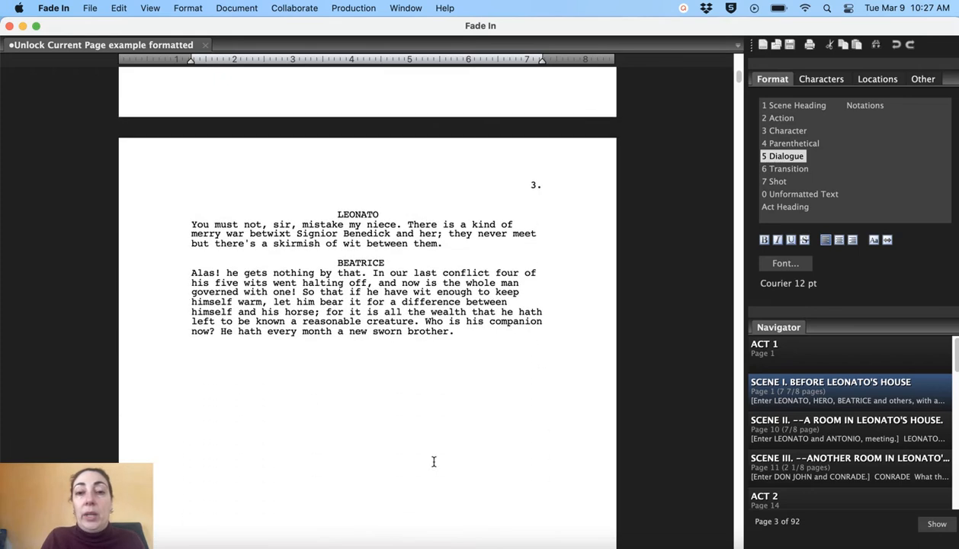
click(353, 9)
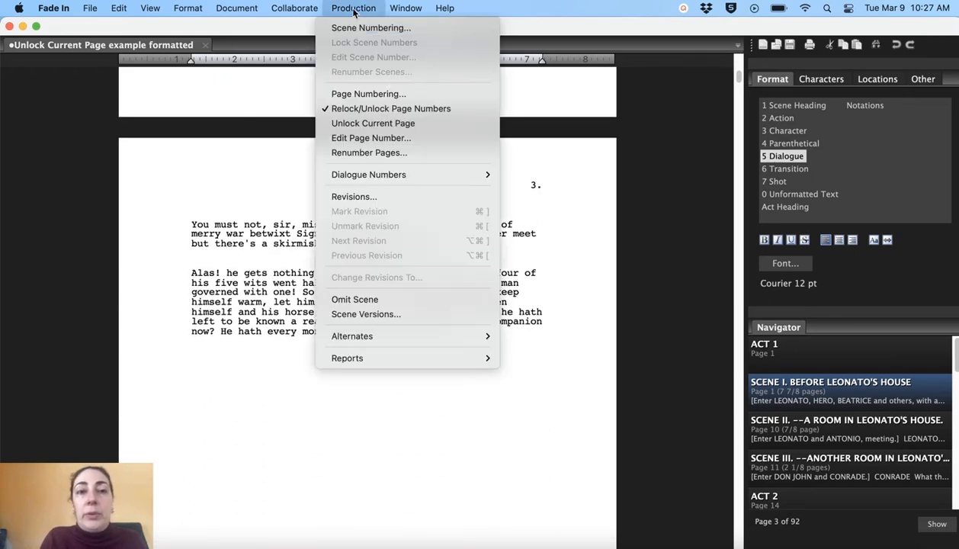
click(361, 124)
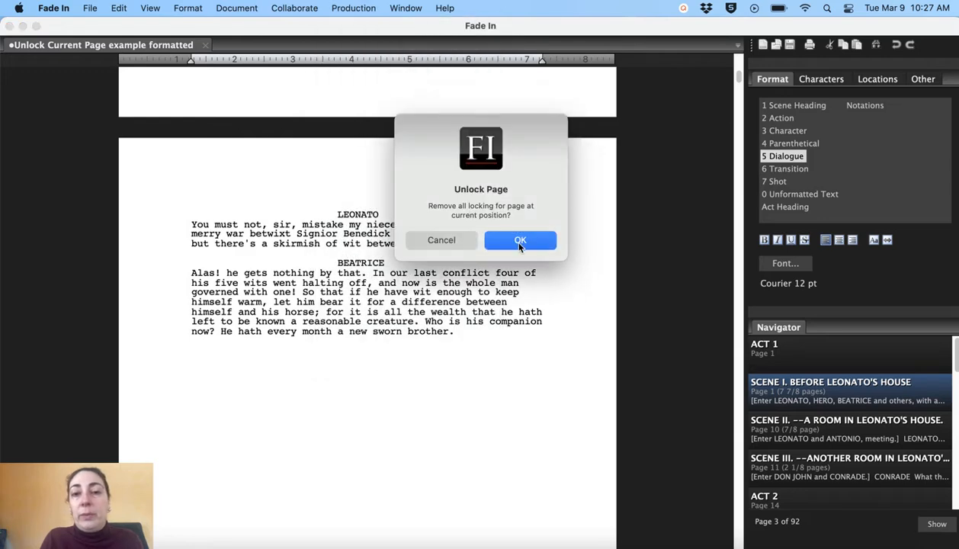
click(520, 241)
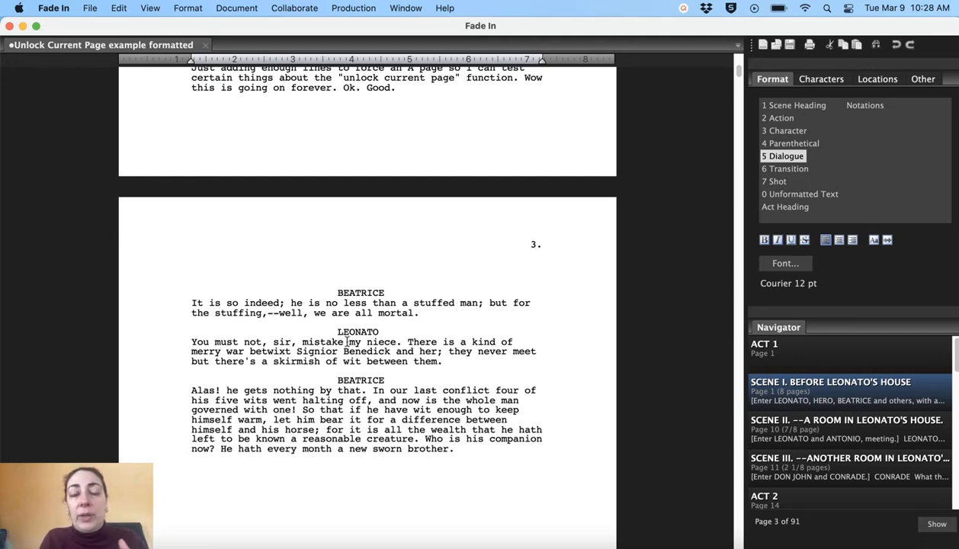
Check whether Unlock Current Page is available for page 3, and examine the text and numbering from page 2 to page 4-5
click(352, 9)
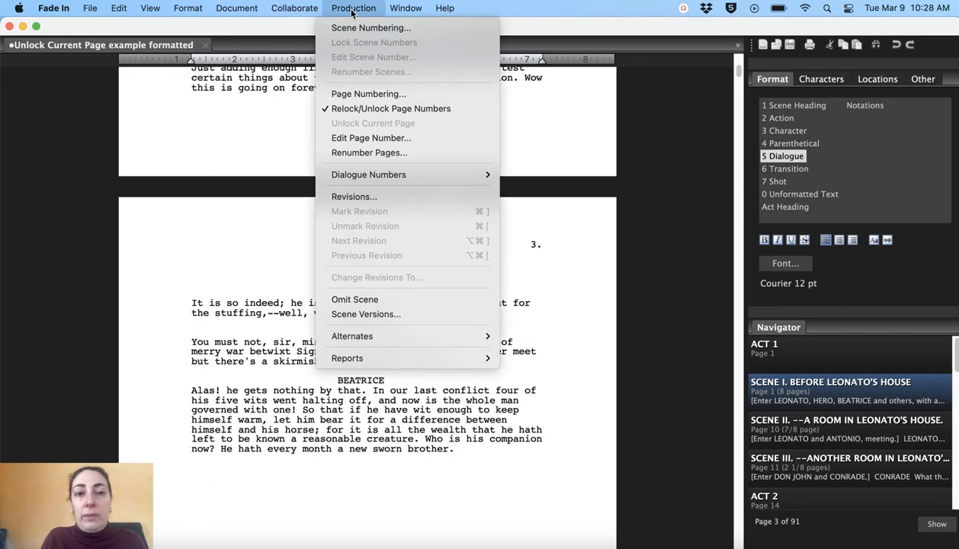
click(352, 13)
scroll(340, 371, down, 1)
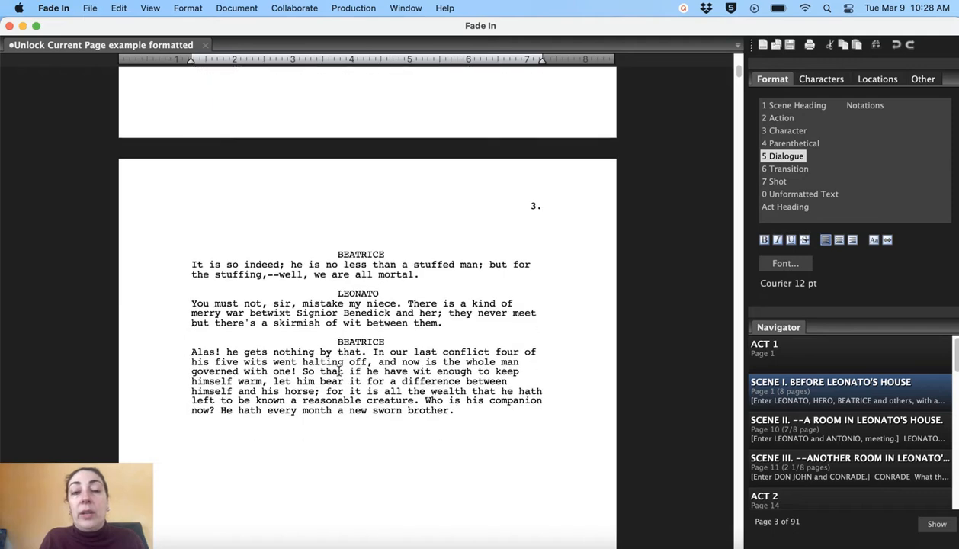
scroll(339, 372, down, 1)
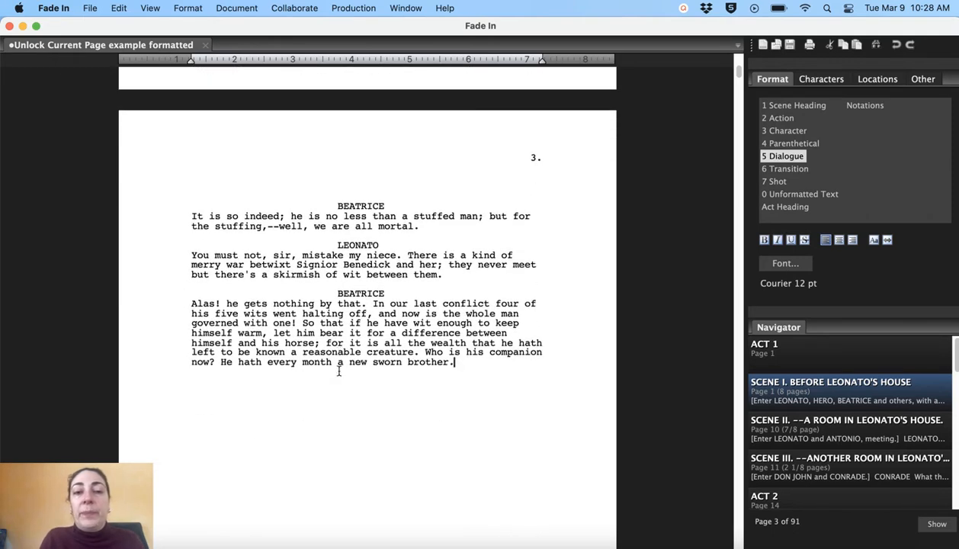
scroll(339, 371, up, 10)
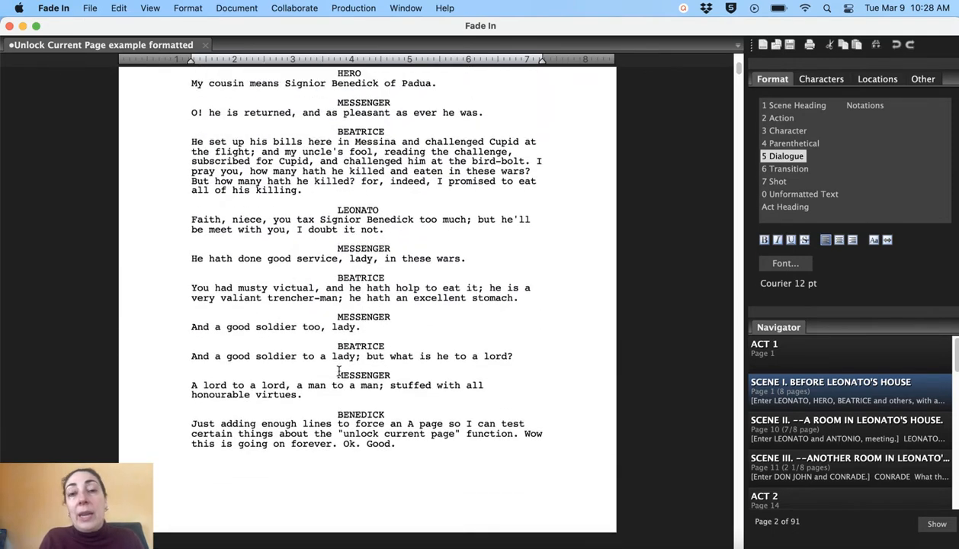
scroll(340, 382, down, 10)
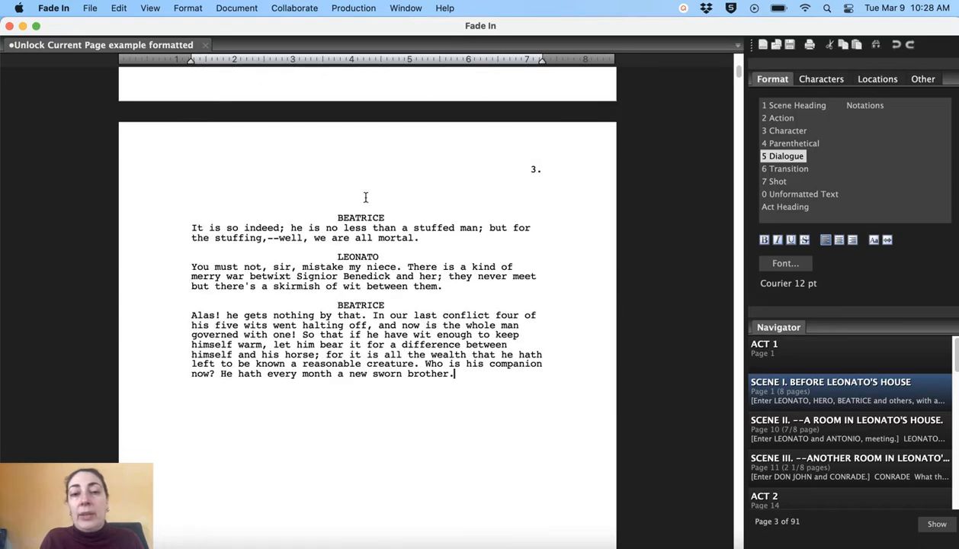
scroll(283, 346, down, 3)
scroll(282, 346, up, 8)
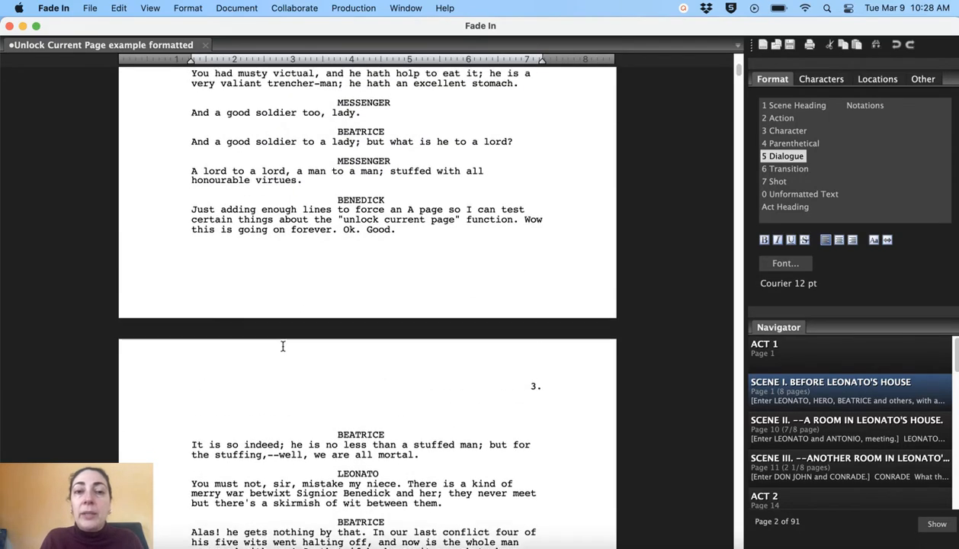
scroll(308, 414, down, 10)
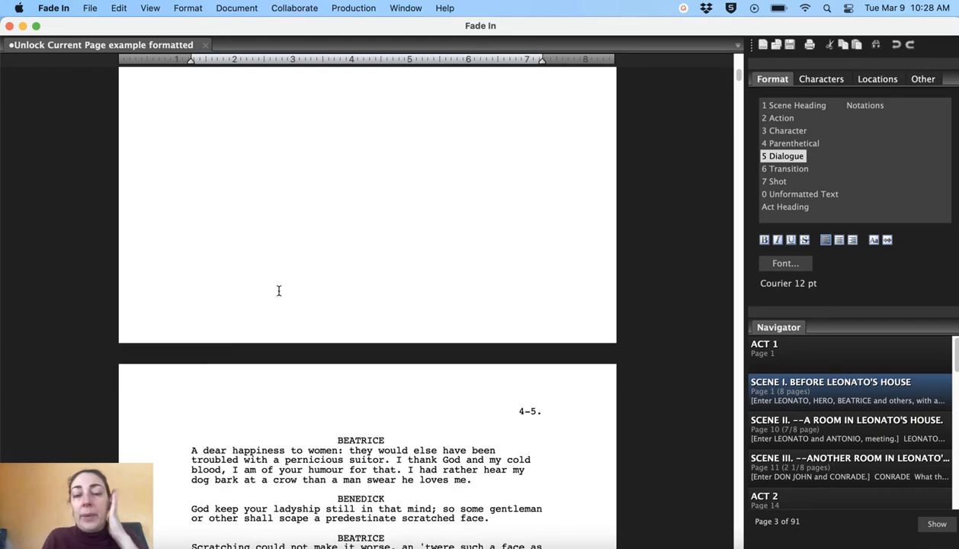
scroll(291, 196, up, 6)
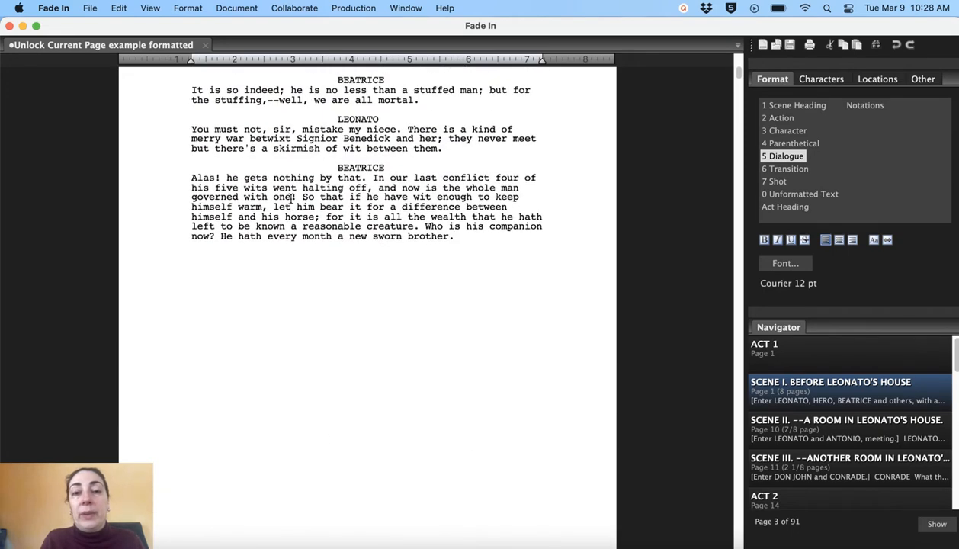
scroll(291, 196, up, 2)
scroll(291, 196, down, 10)
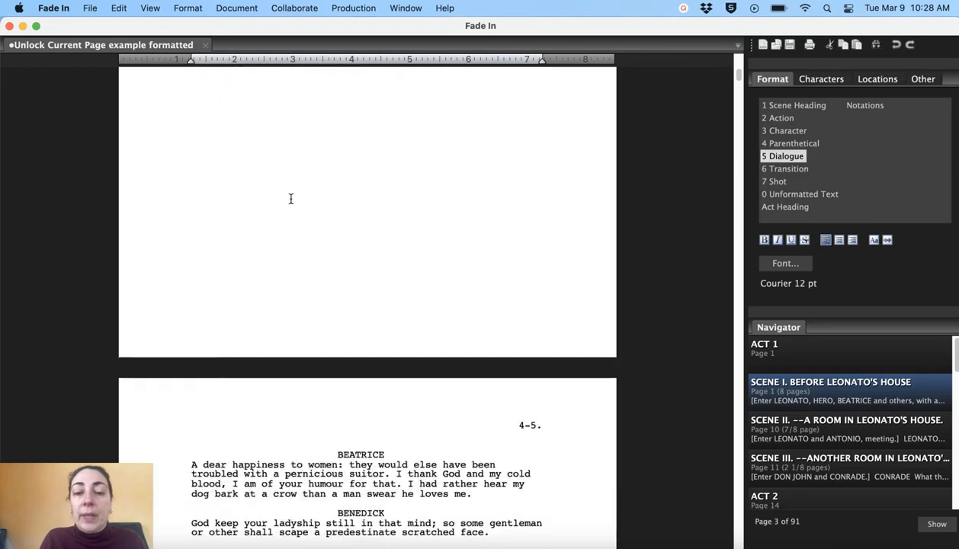
Delete the page 4-5 text from Benedick's "God keep your ladyship" through Don Pedro's "we will go together."
scroll(290, 199, down, 15)
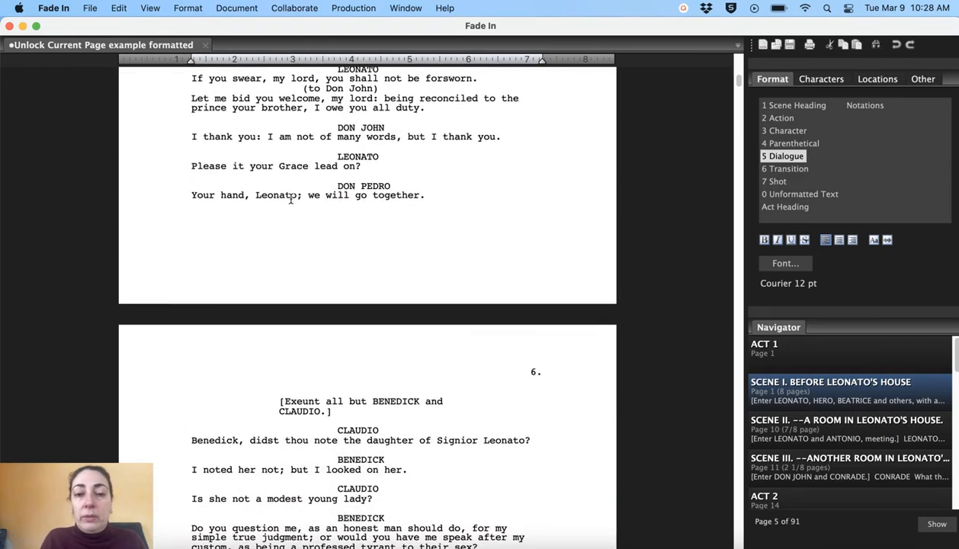
scroll(290, 199, up, 15)
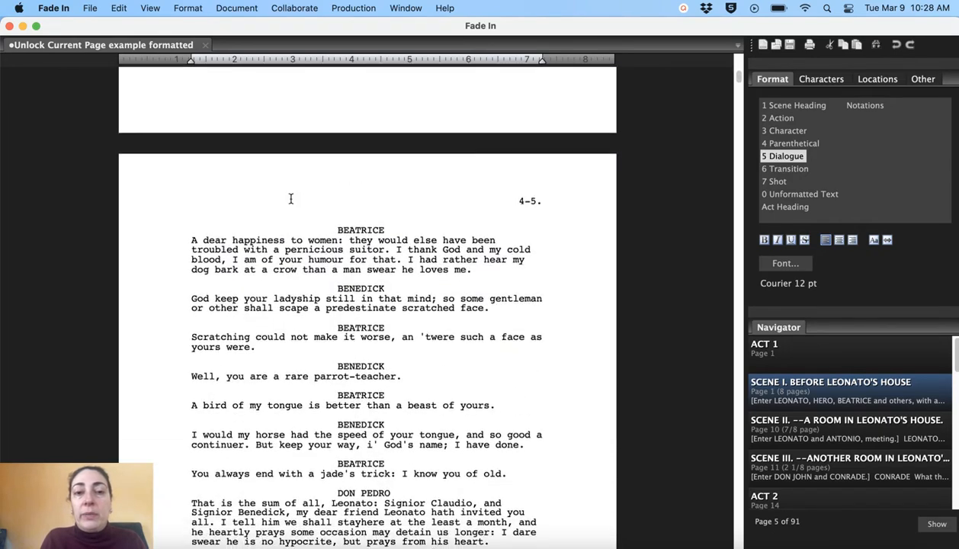
scroll(291, 197, down, 2)
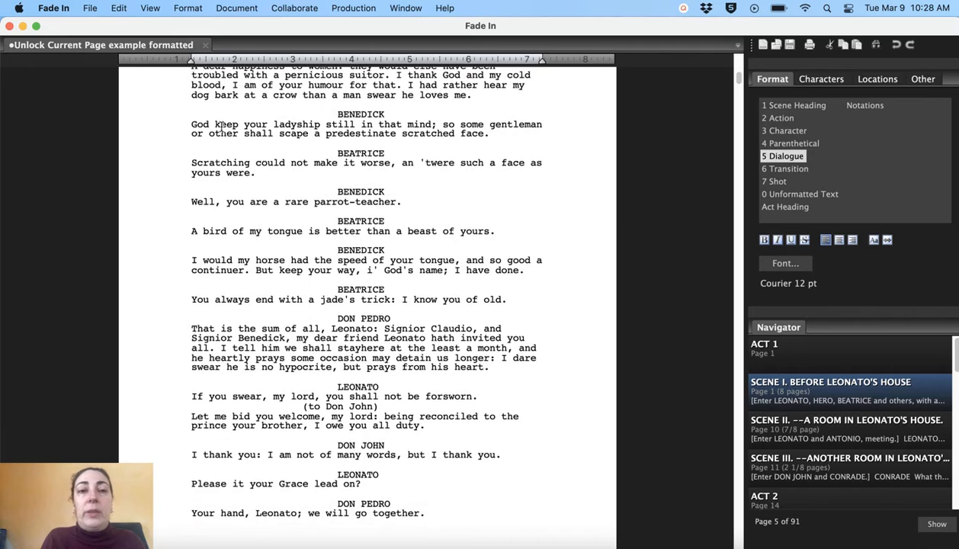
drag(299, 116, 435, 518)
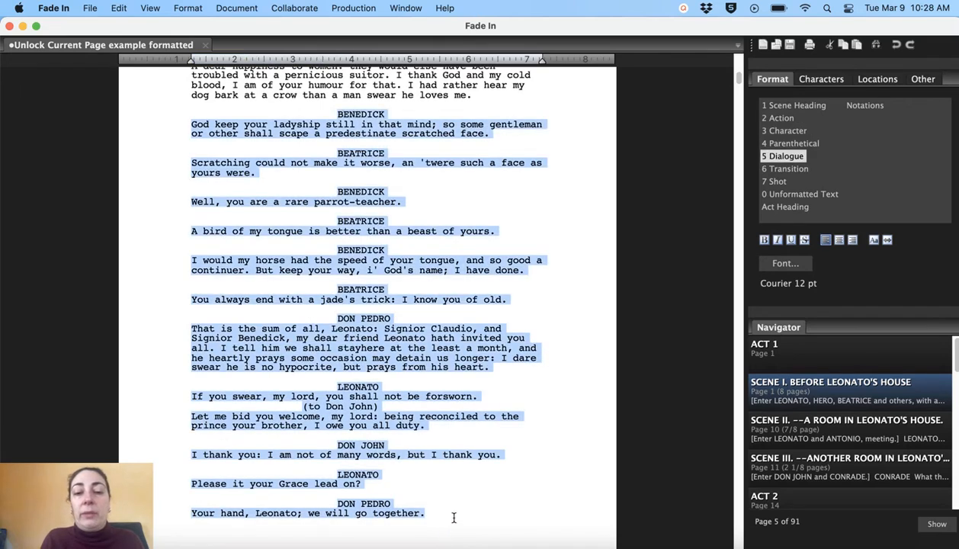
key(BackSpace)
Delete the page 6 text from Claudio's "Is she not a modest young lady?" through Benedick's "husband, have you?"
scroll(367, 305, down, 2)
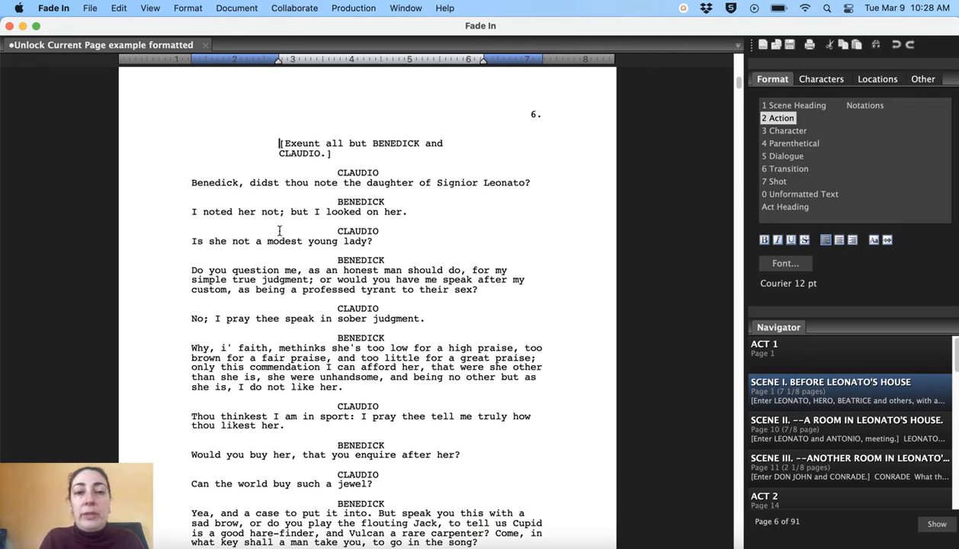
drag(294, 230, 372, 428)
scroll(329, 408, down, 6)
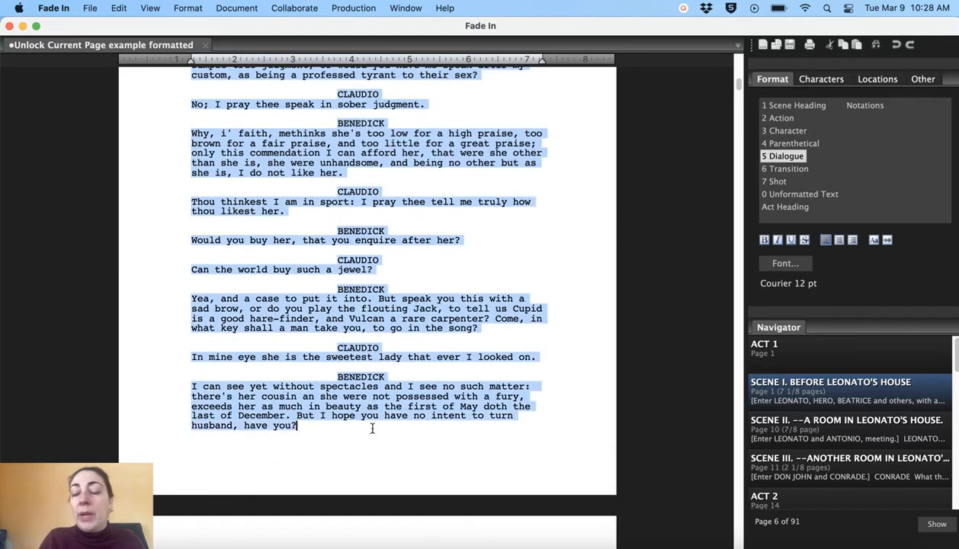
key(BackSpace)
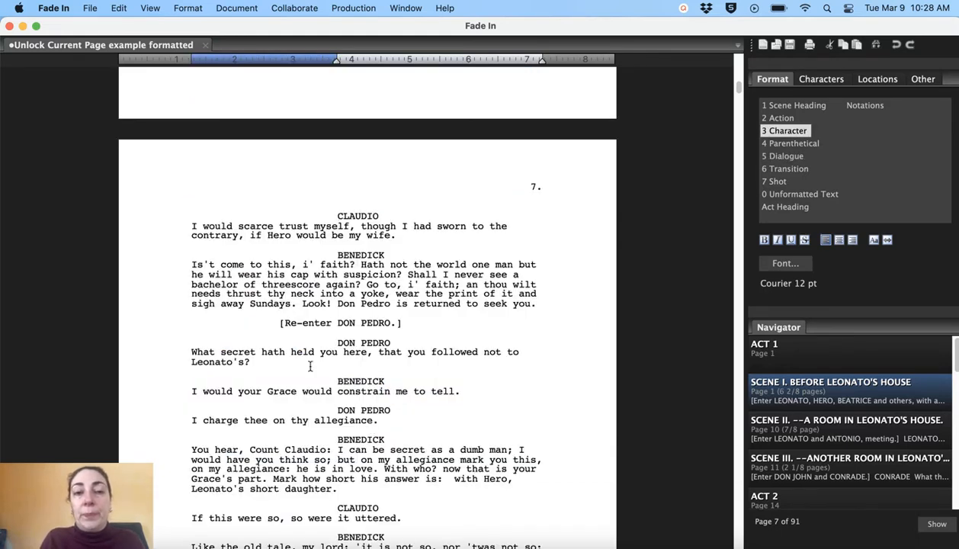
Examine the remaining text and page numbers on pages 3, 4-5 and 6
scroll(310, 366, up, 10)
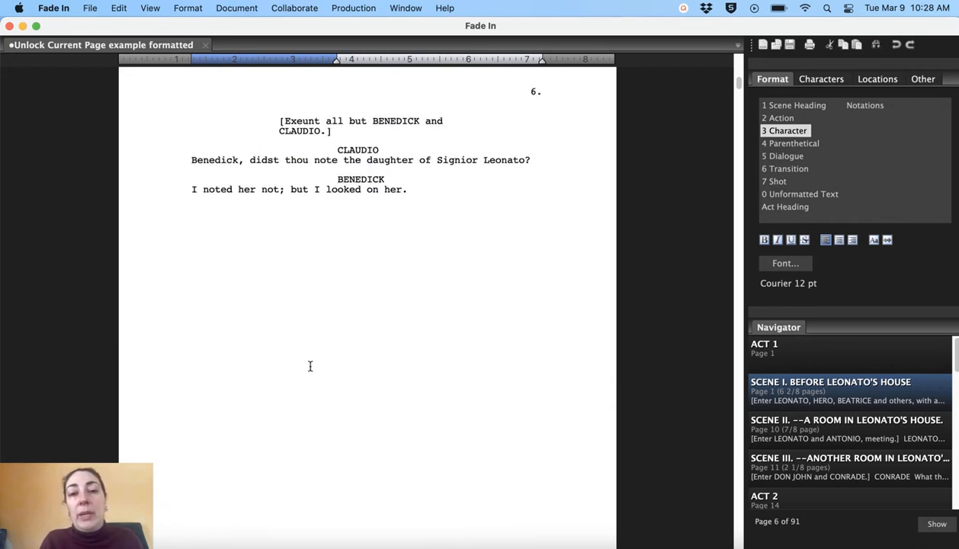
scroll(310, 366, up, 15)
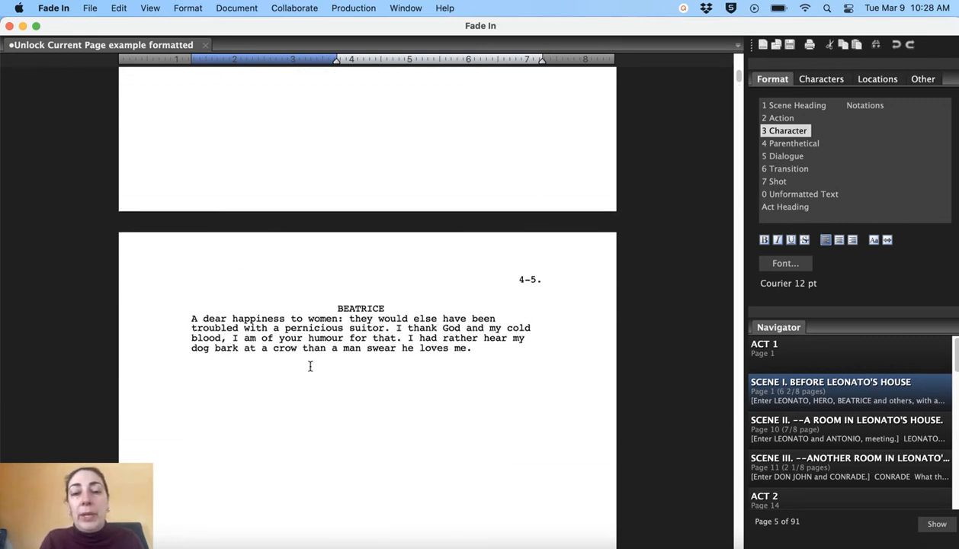
scroll(310, 366, down, 10)
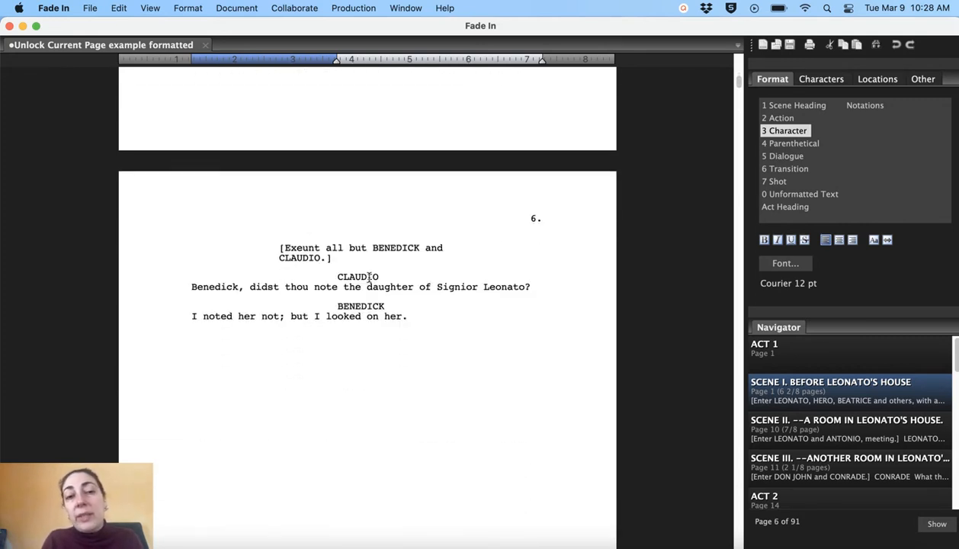
scroll(358, 274, up, 5)
scroll(358, 277, up, 10)
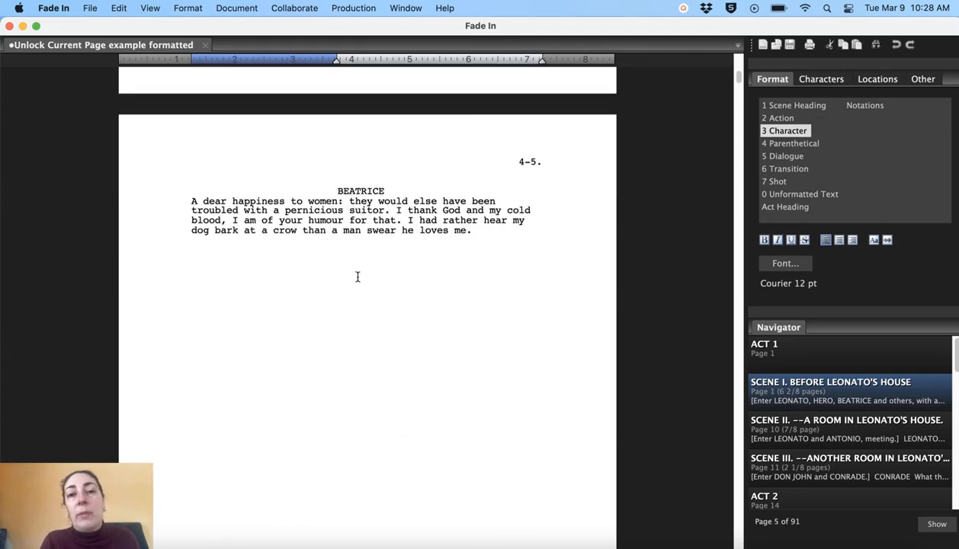
scroll(358, 277, up, 4)
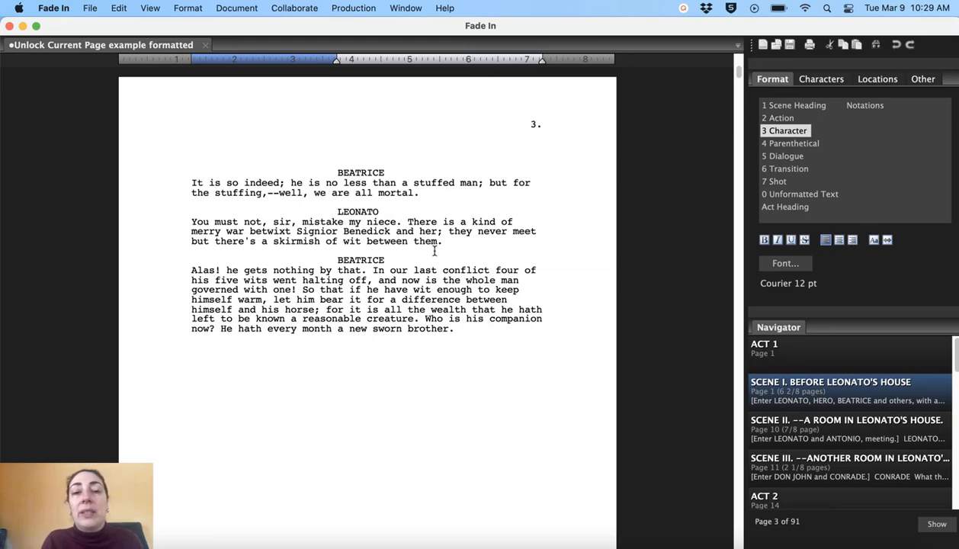
Unlock page 4-5 at Beatrice's "A dear happiness to women" speech, removing all locking for that page
scroll(433, 245, down, 12)
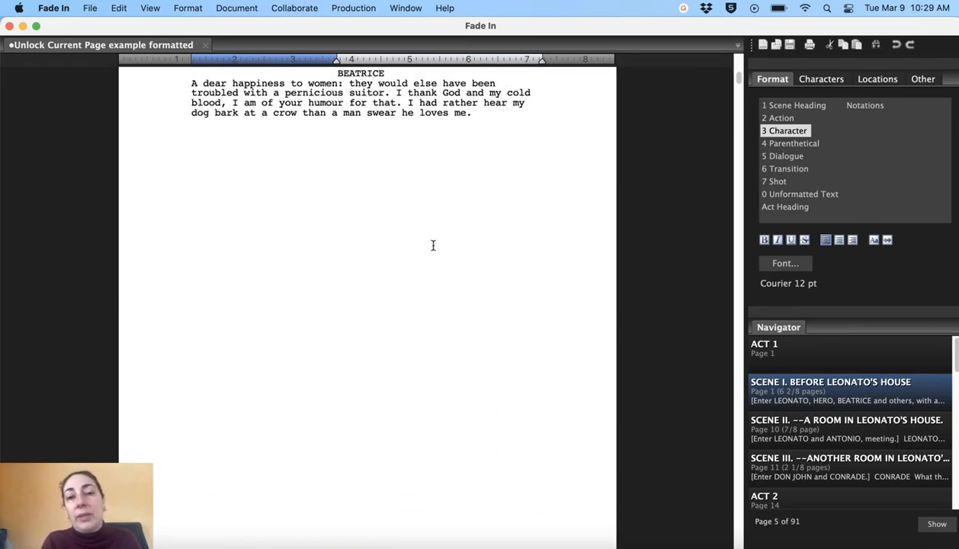
scroll(433, 244, down, 15)
scroll(433, 245, up, 10)
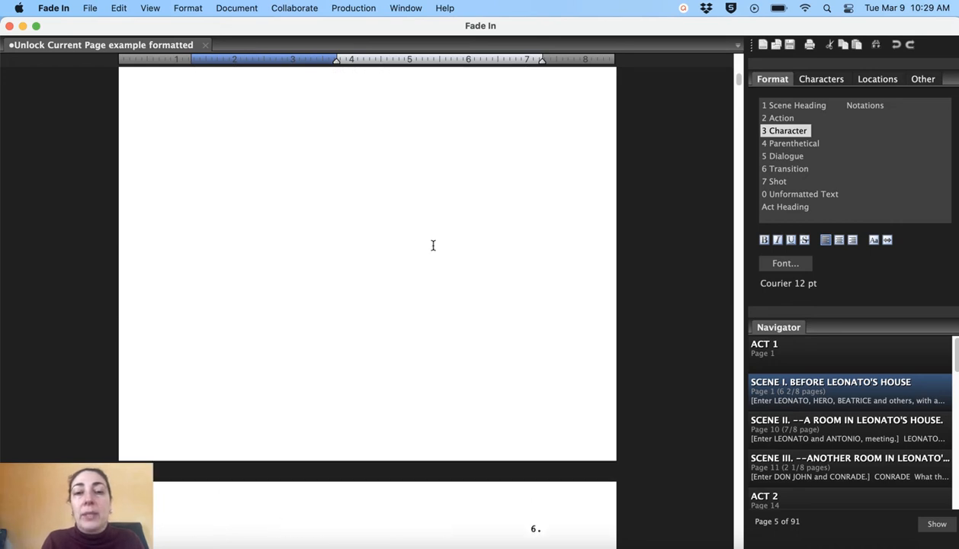
click(386, 163)
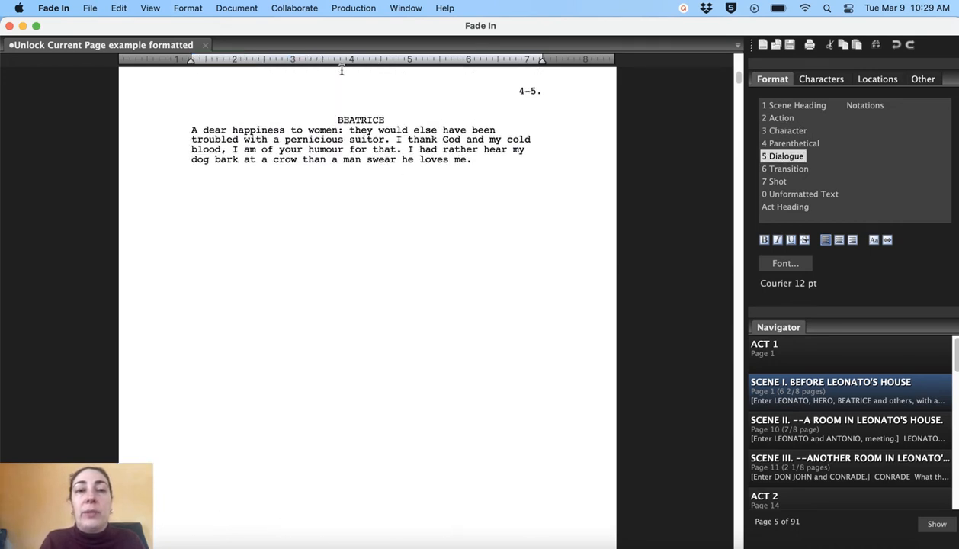
click(347, 9)
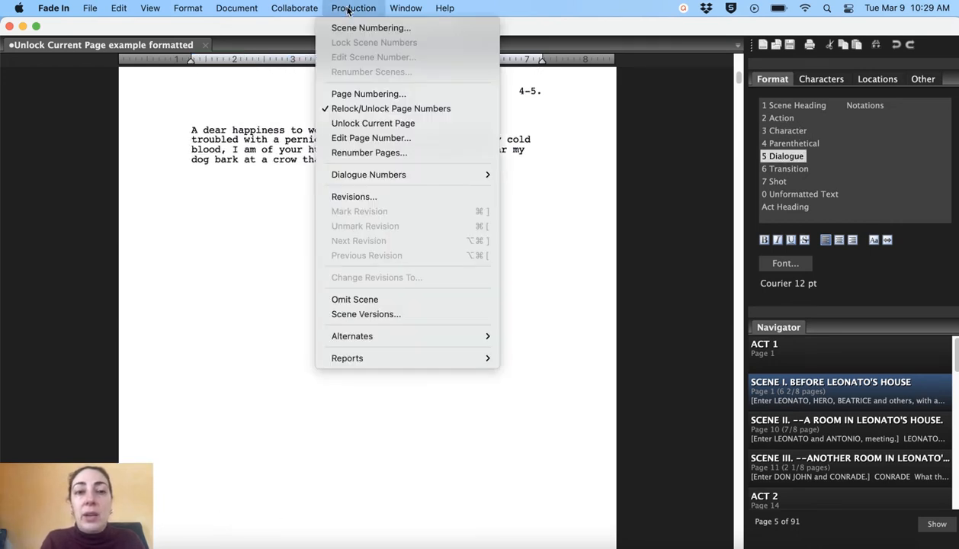
click(358, 123)
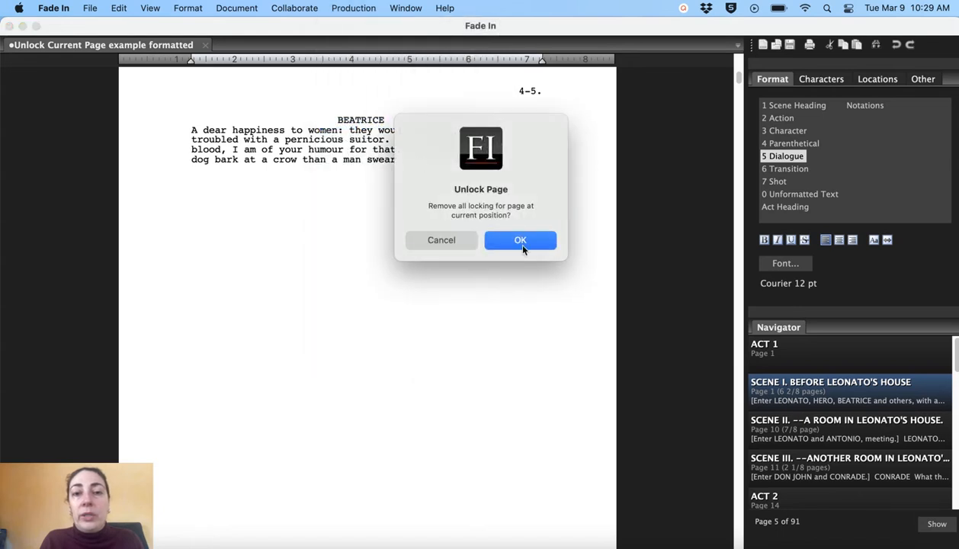
click(522, 242)
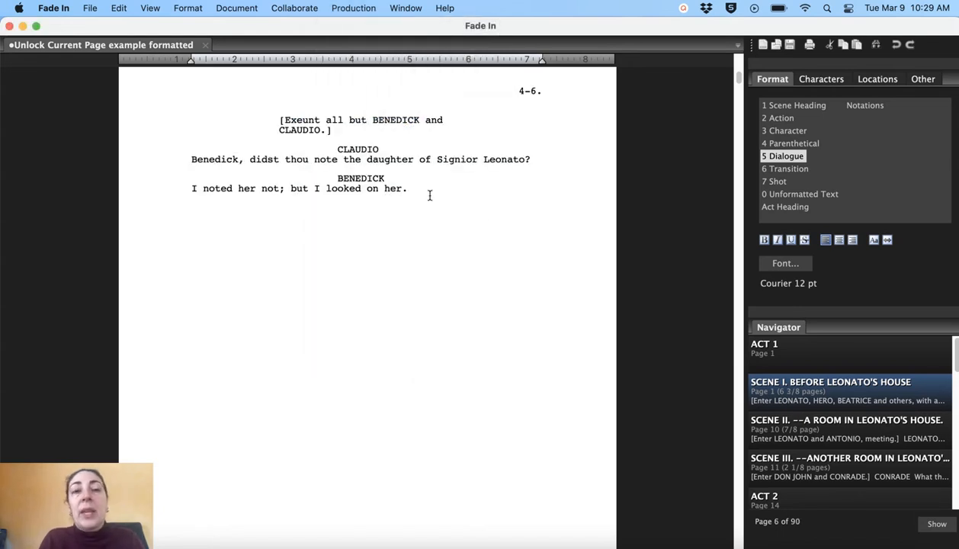
Examine the text now on page 3 and compare it with the text and numbering of page 4-6
scroll(391, 168, up, 4)
scroll(391, 168, down, 1)
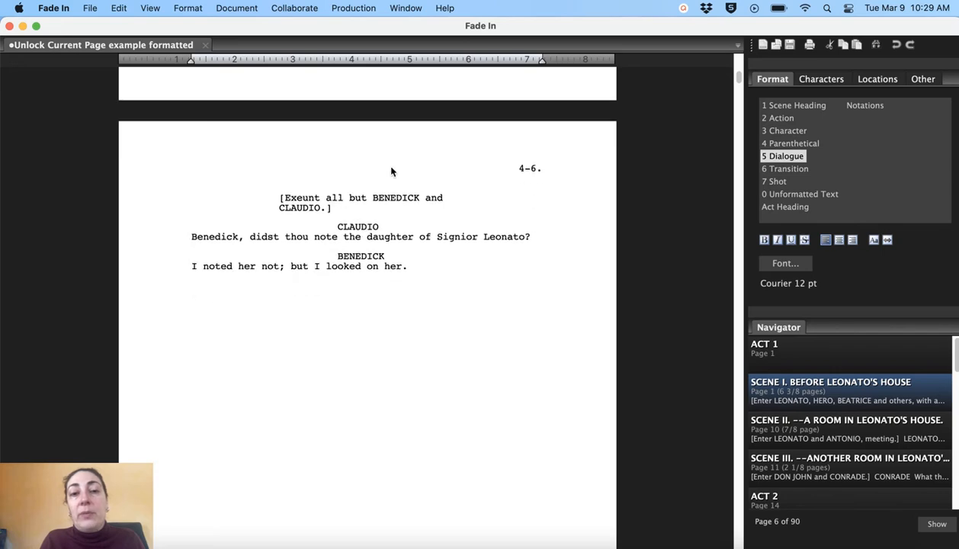
scroll(391, 168, up, 10)
scroll(391, 171, up, 2)
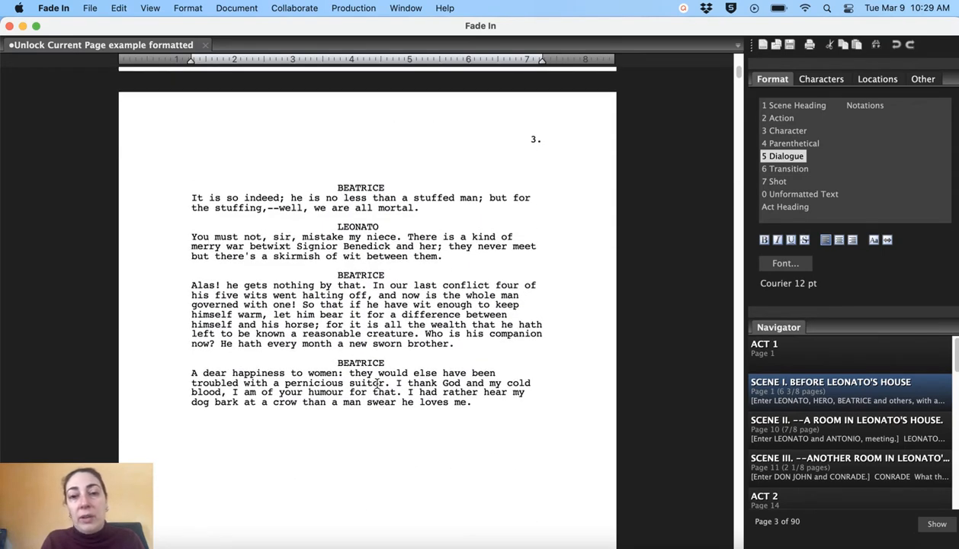
scroll(376, 384, down, 12)
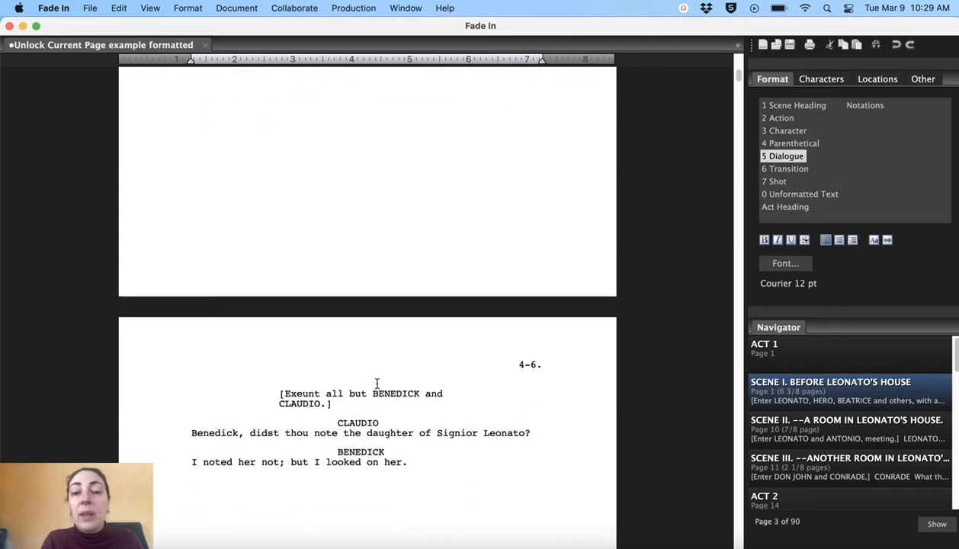
scroll(376, 383, up, 1)
scroll(376, 384, up, 10)
scroll(377, 383, up, 1)
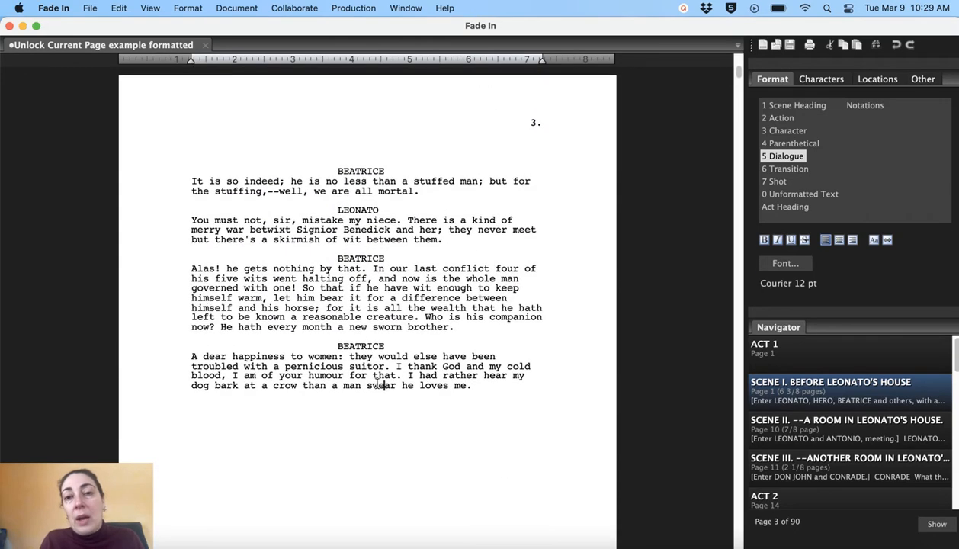
scroll(376, 383, down, 1)
scroll(376, 383, down, 5)
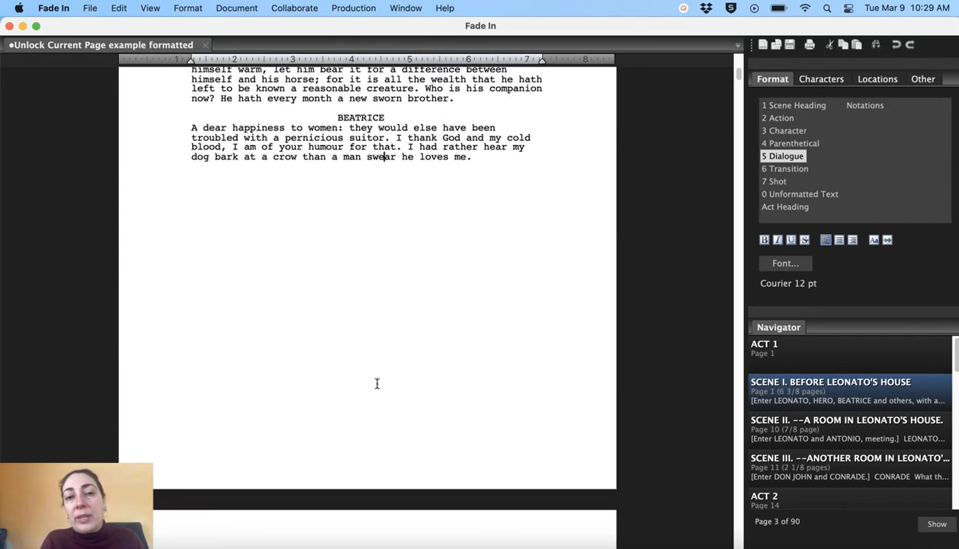
scroll(377, 383, up, 6)
scroll(363, 203, up, 1)
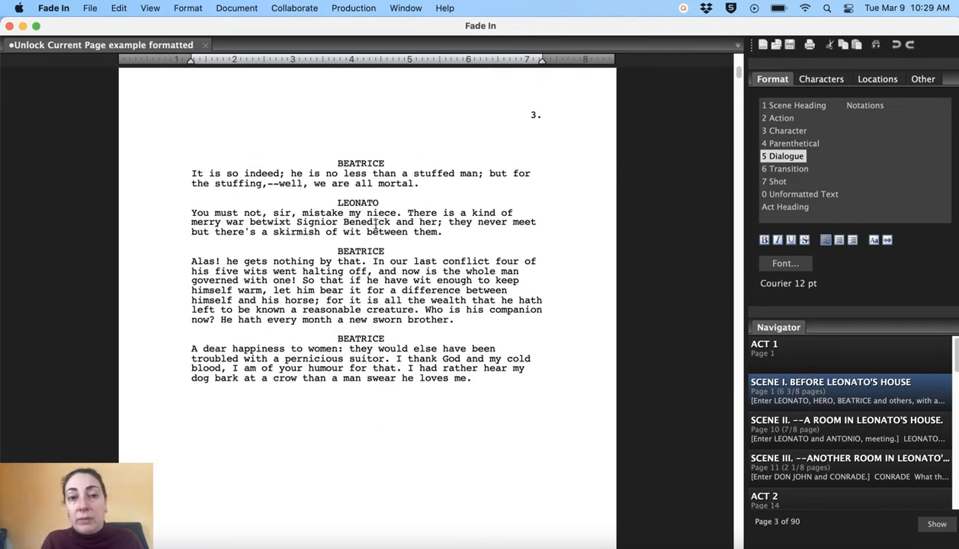
scroll(375, 223, down, 11)
scroll(375, 223, down, 6)
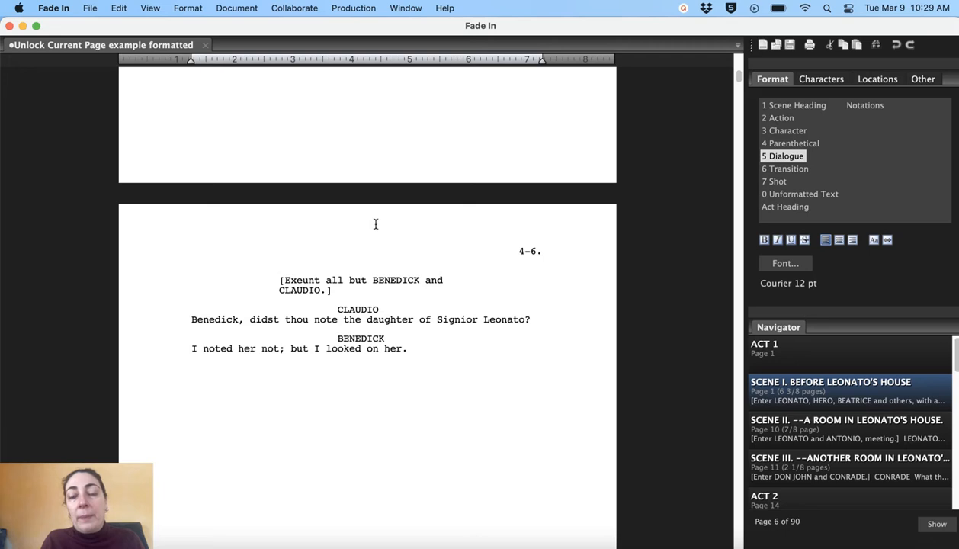
scroll(375, 224, down, 1)
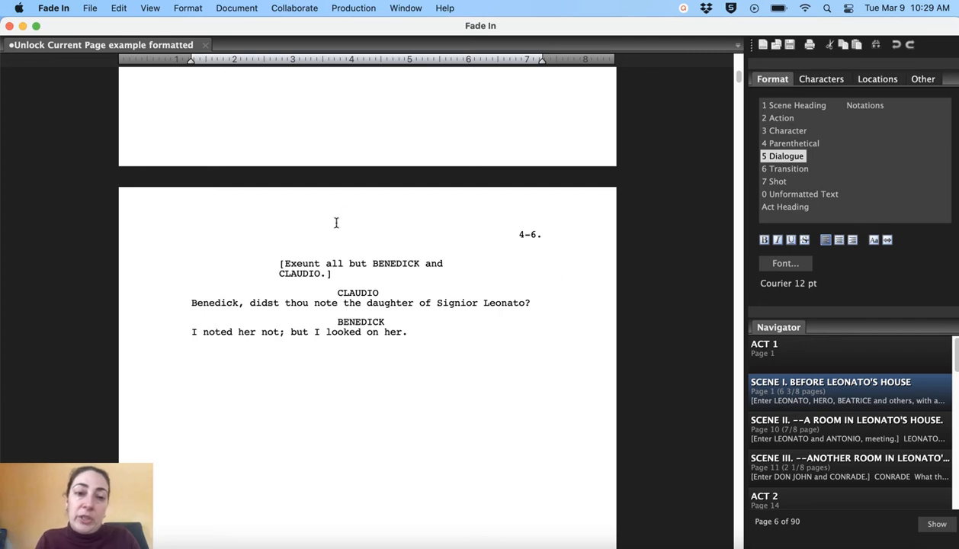
Unlock page 4-6 at Benedick's "I noted her not" line, removing all locking for that page
scroll(347, 305, up, 2)
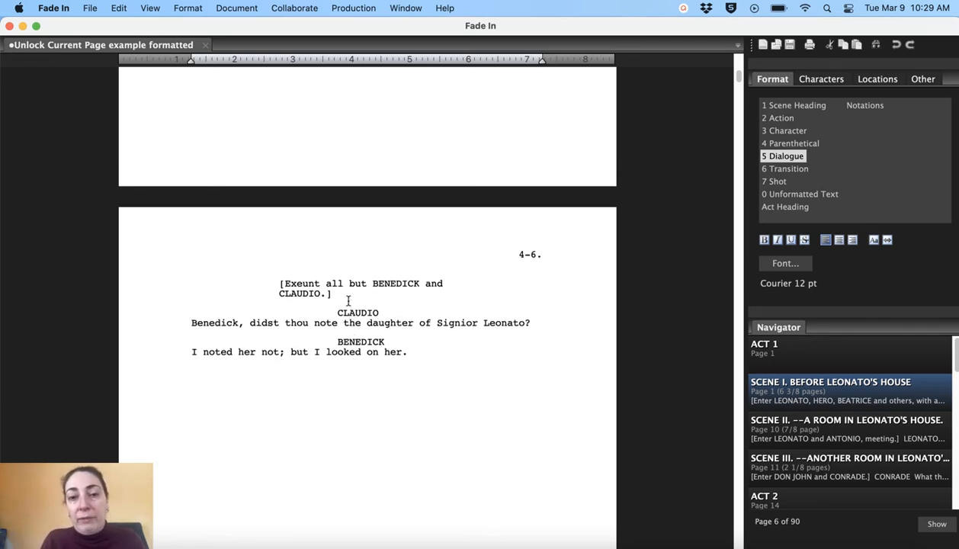
click(367, 352)
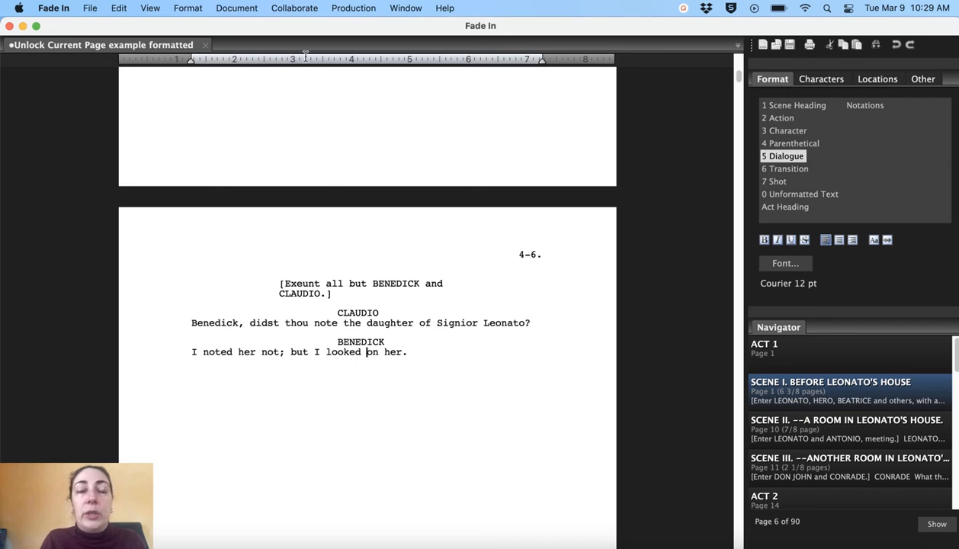
click(349, 9)
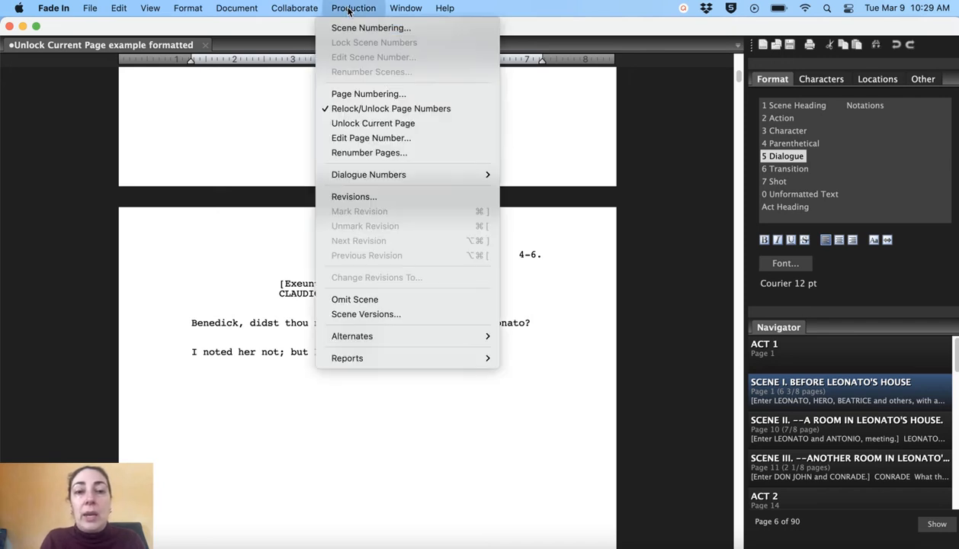
click(366, 125)
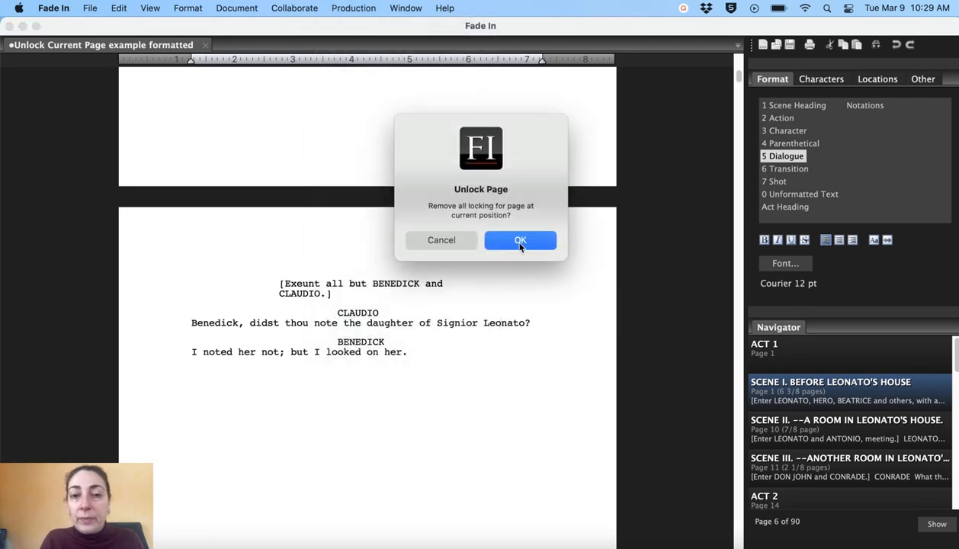
click(520, 241)
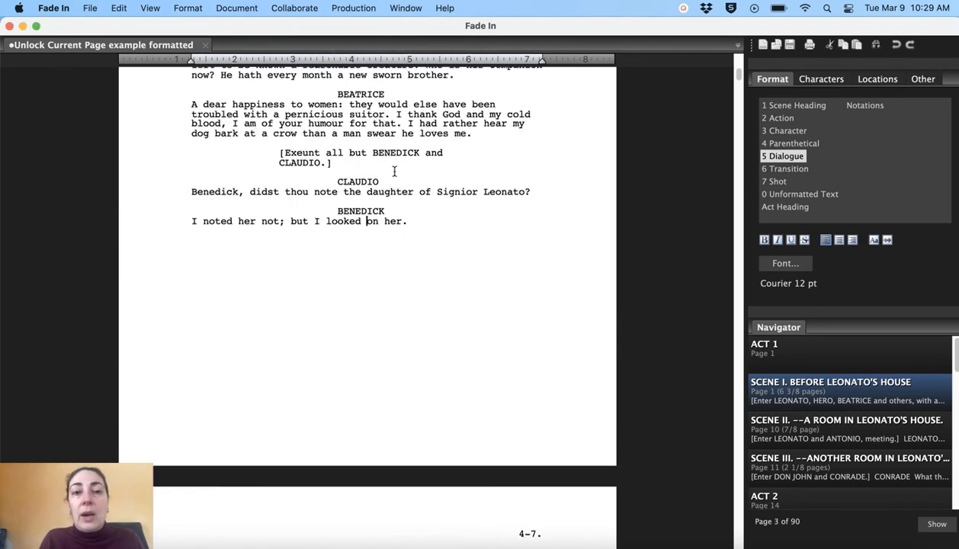
Examine the merged text on page 3 and the combined number of the page that follows it
scroll(394, 170, up, 5)
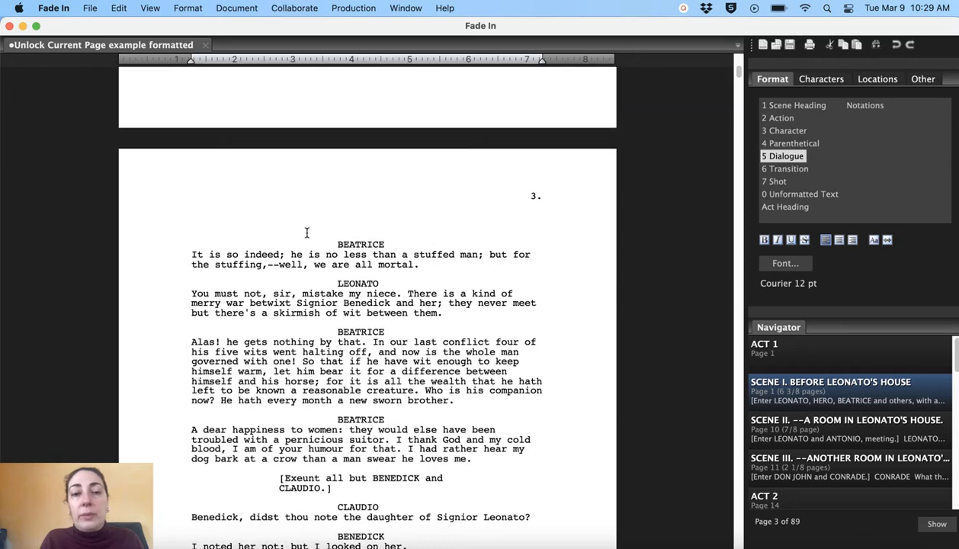
scroll(374, 311, down, 3)
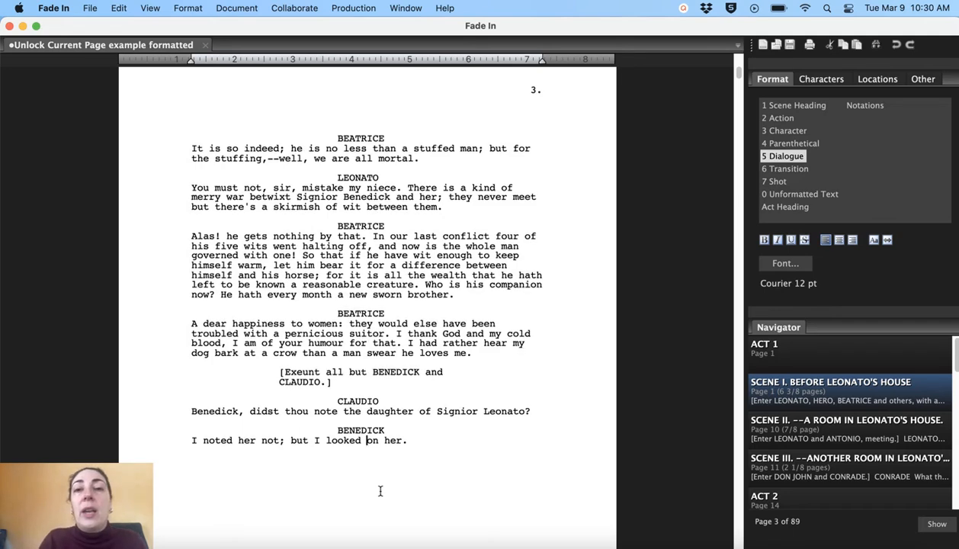
scroll(380, 491, down, 5)
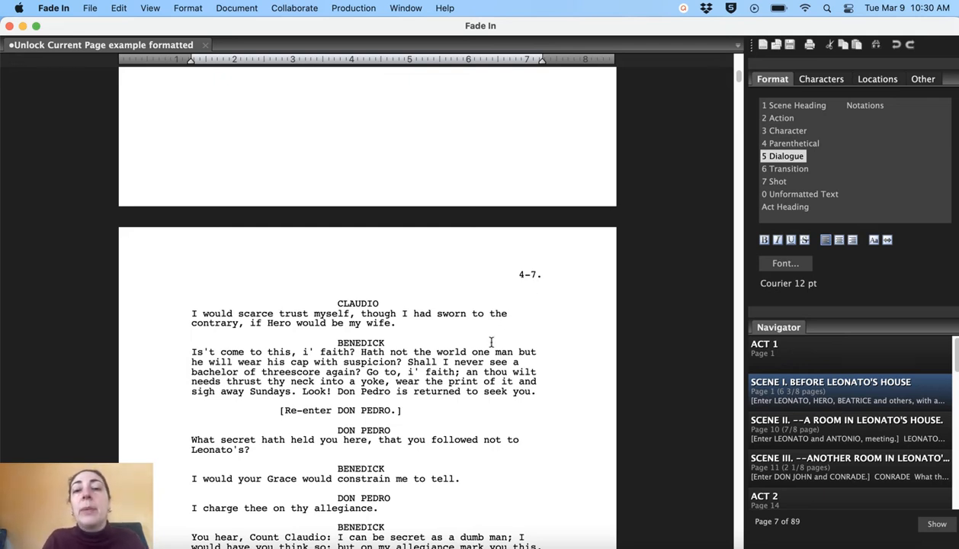
scroll(483, 360, down, 3)
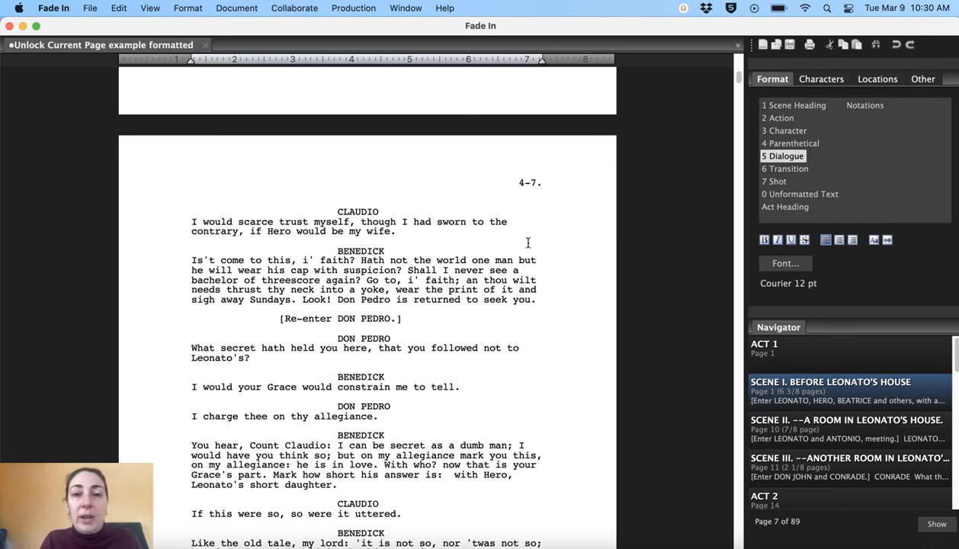
scroll(511, 258, up, 1)
scroll(511, 258, up, 3)
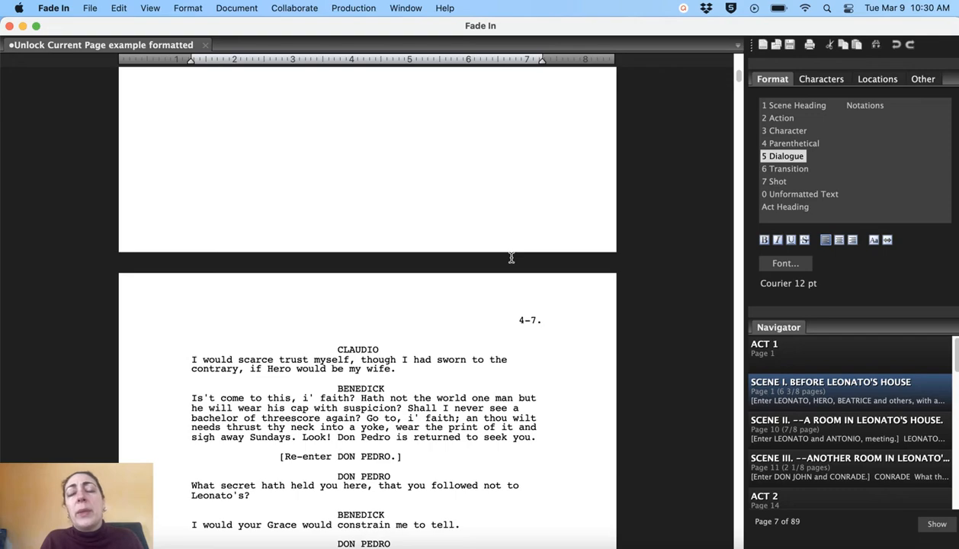
Review the text and numbering from page 2 through page 4-7, and look over the available page-locking commands
scroll(511, 258, up, 1)
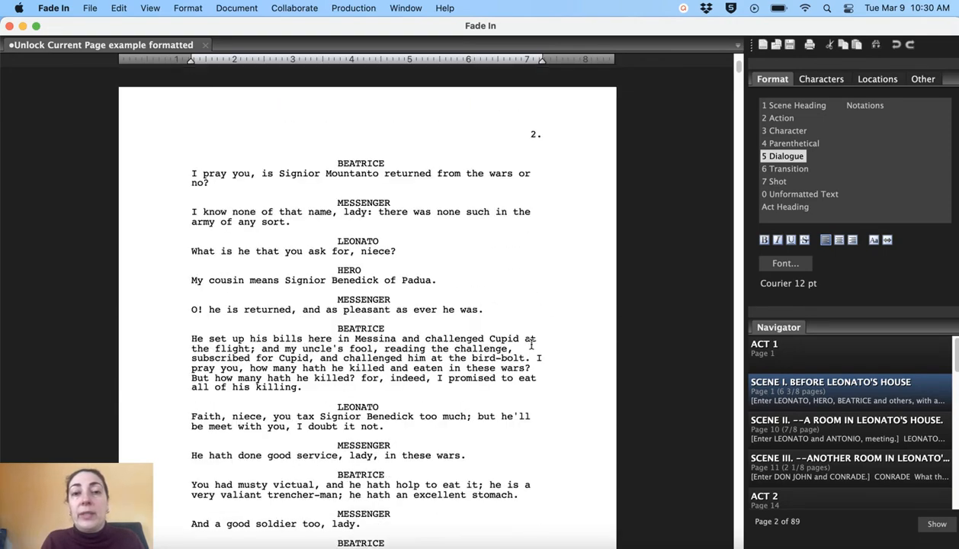
right_click(521, 329)
click(488, 290)
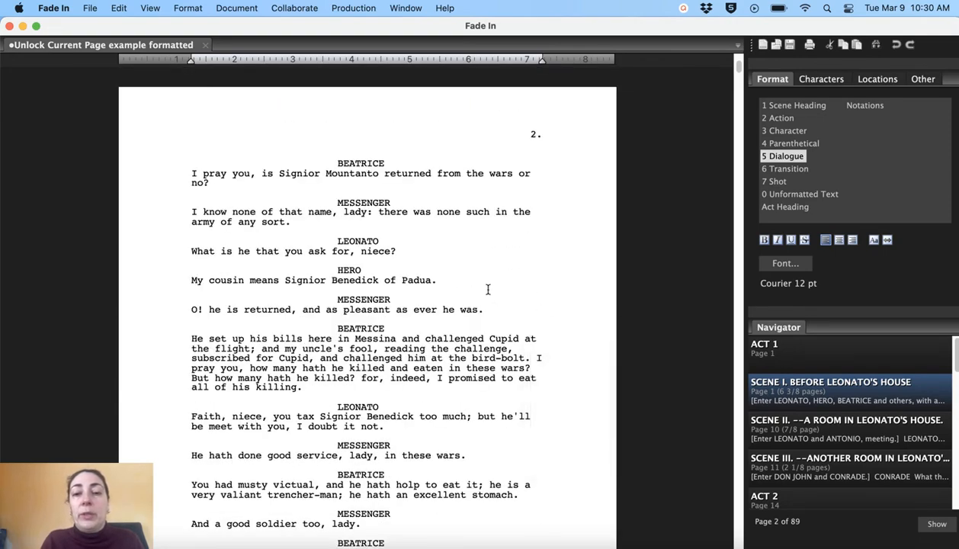
scroll(488, 289, down, 18)
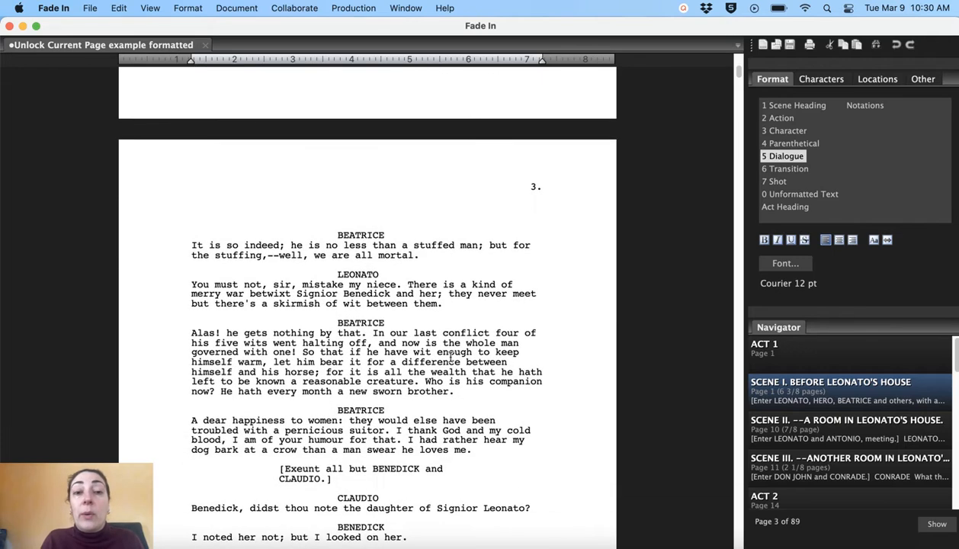
scroll(358, 392, down, 3)
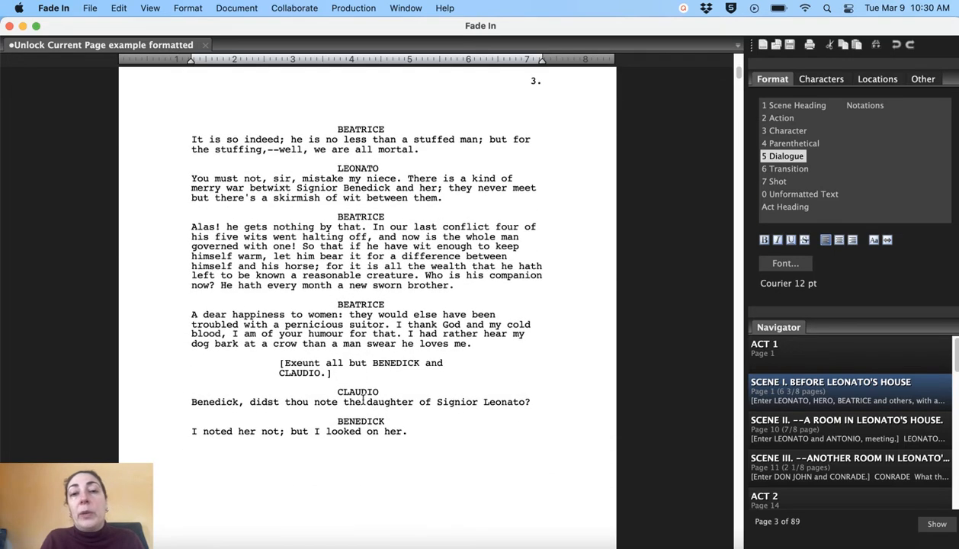
scroll(363, 400, down, 6)
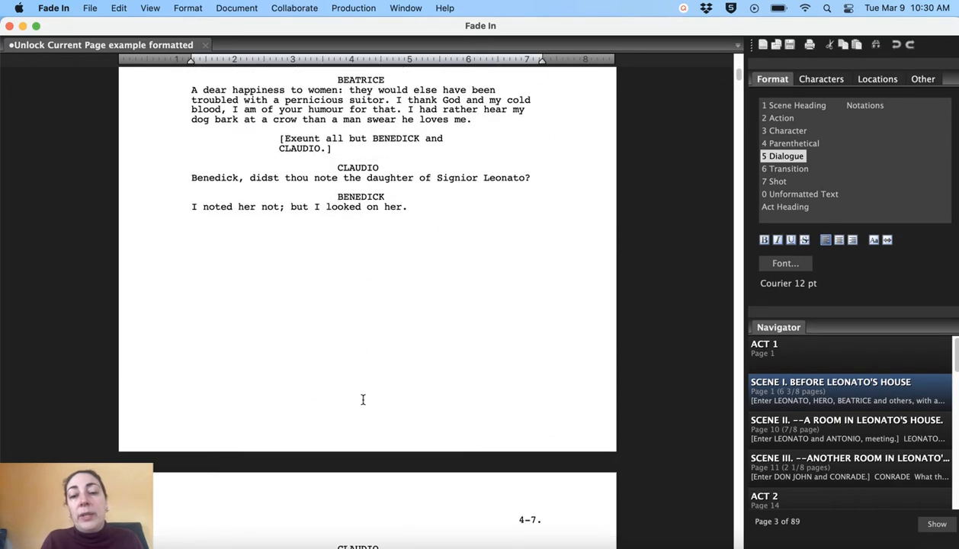
scroll(363, 400, down, 8)
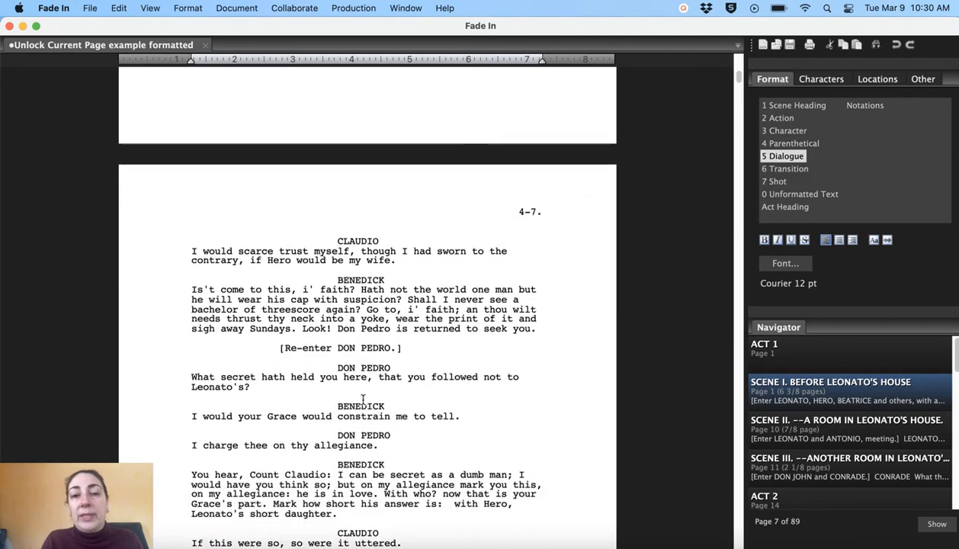
scroll(362, 399, down, 6)
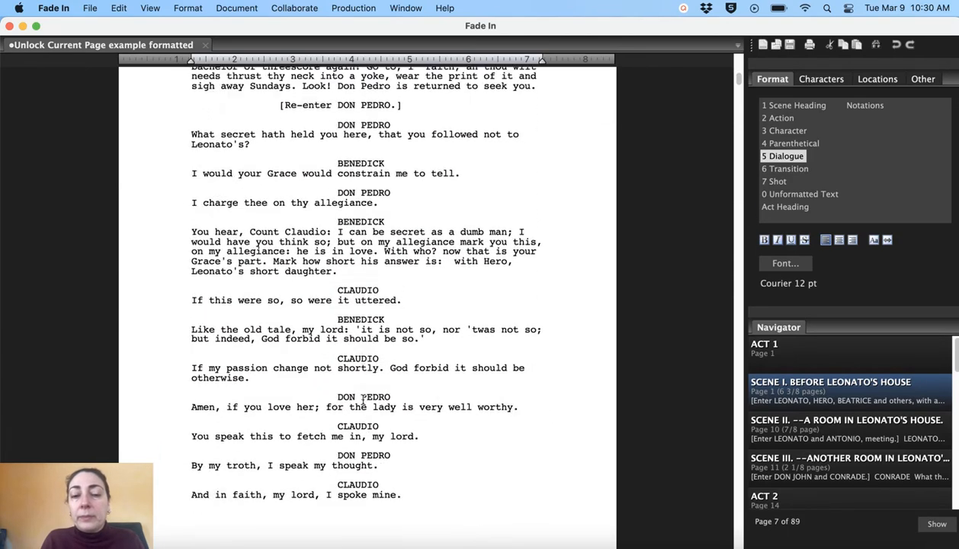
scroll(363, 399, up, 8)
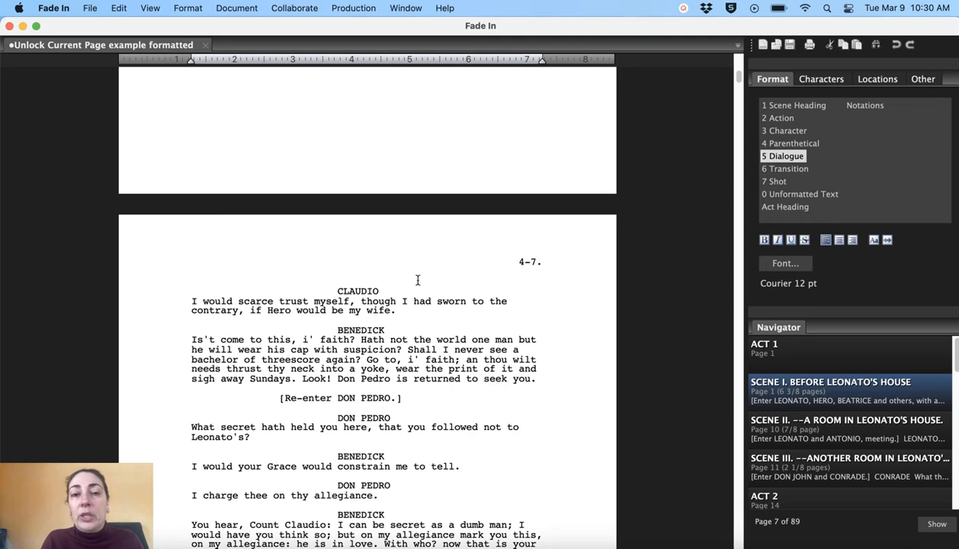
scroll(418, 278, up, 6)
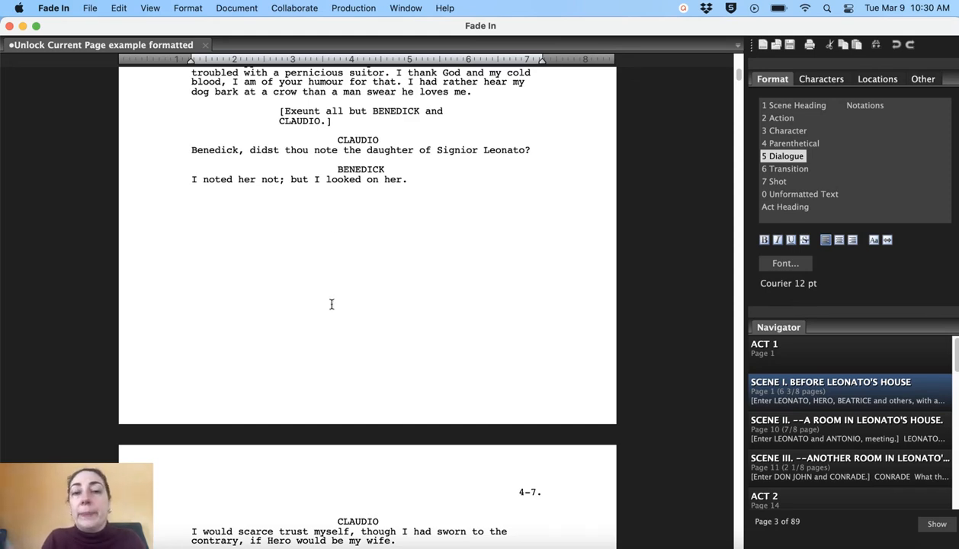
scroll(330, 303, down, 5)
scroll(330, 301, up, 8)
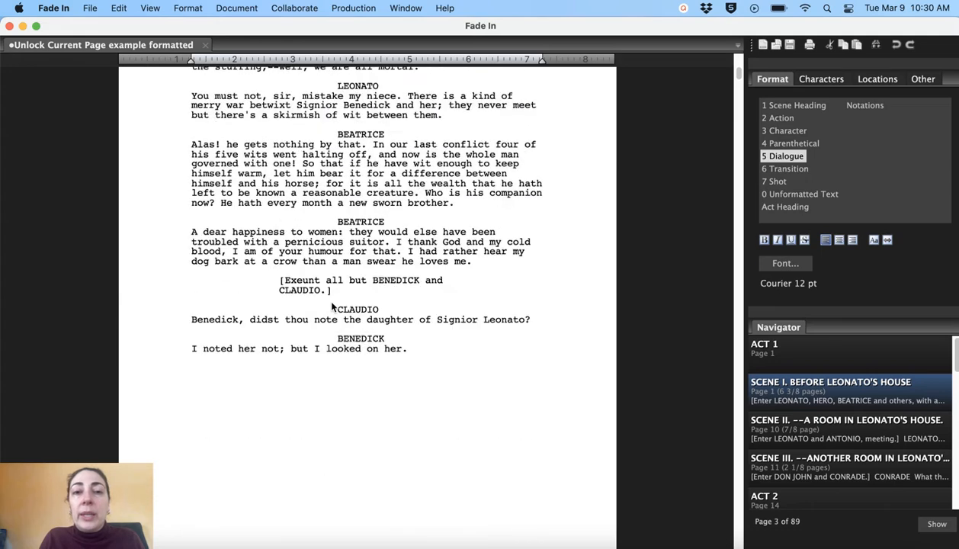
click(351, 9)
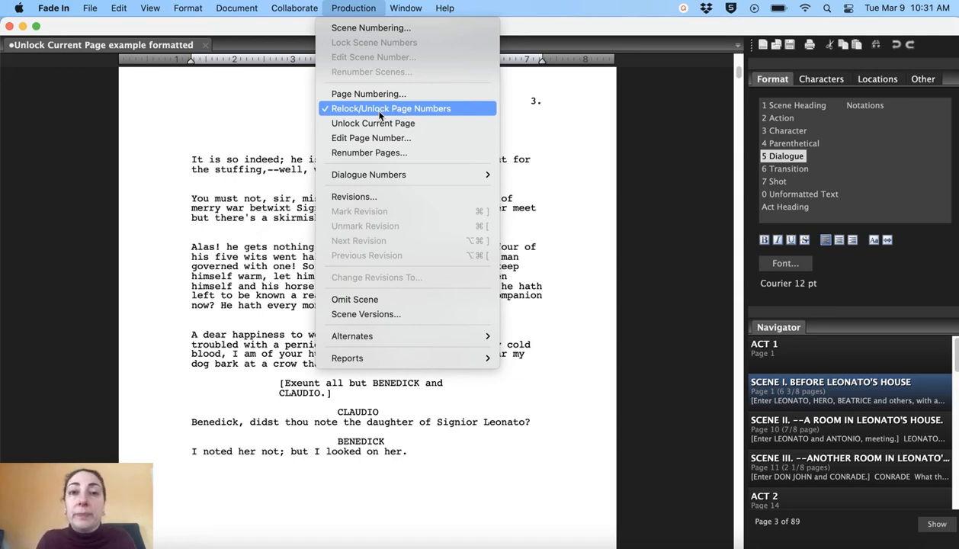
Check whether the last page unlock is available to undo, without undoing it
click(295, 200)
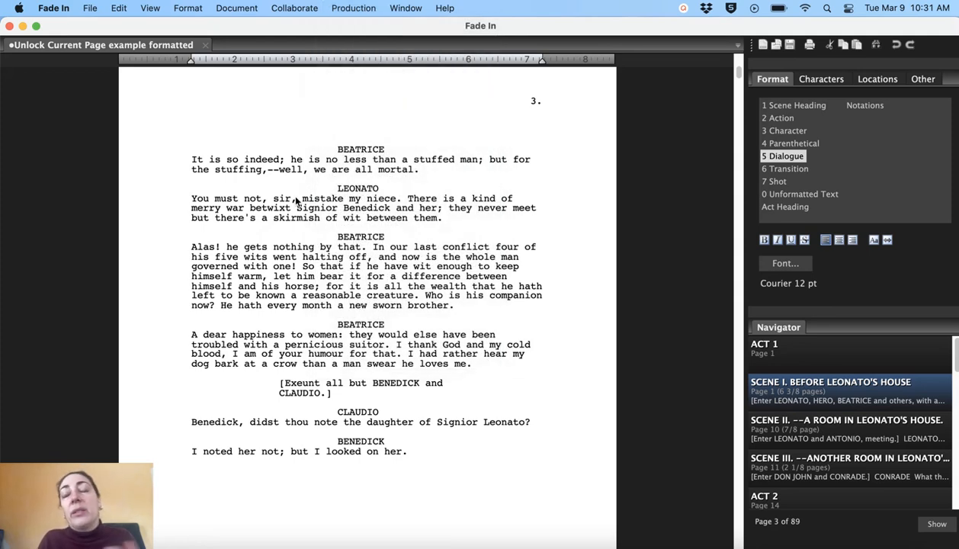
click(118, 10)
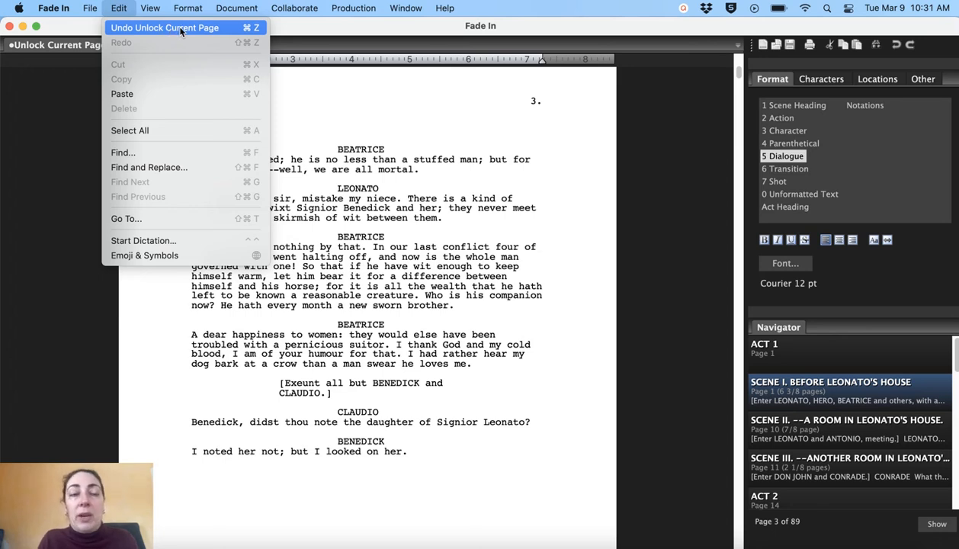
click(341, 154)
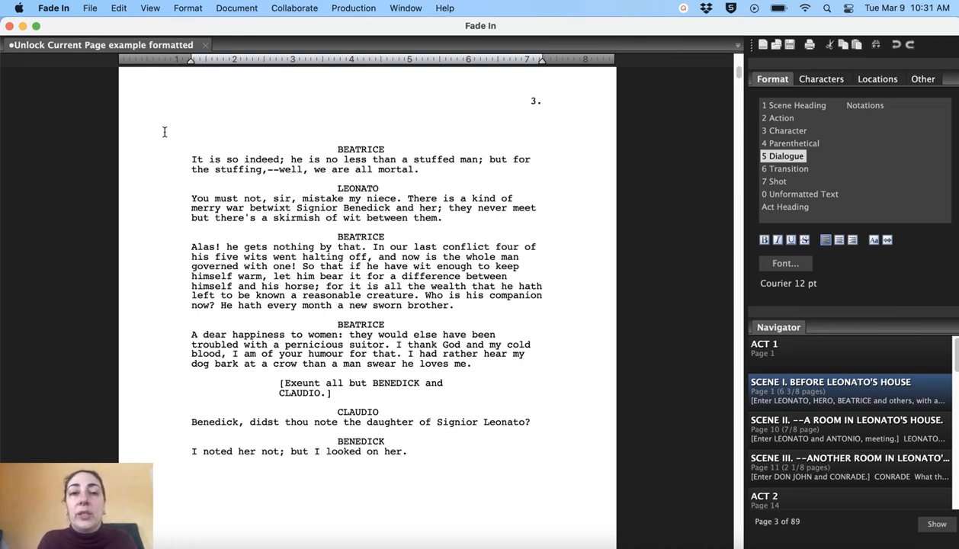
Relock the script's page numbers and review page 3 and the pages after it
click(354, 9)
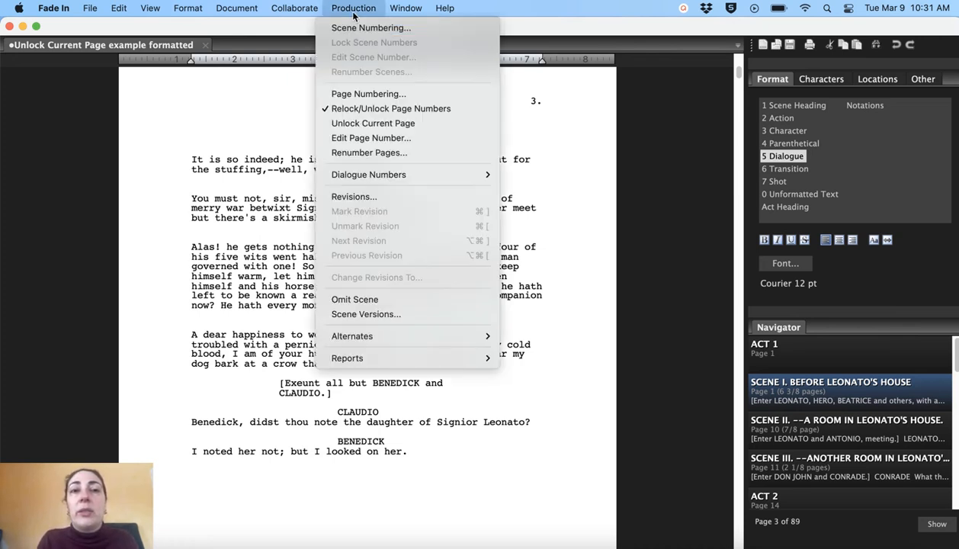
click(363, 109)
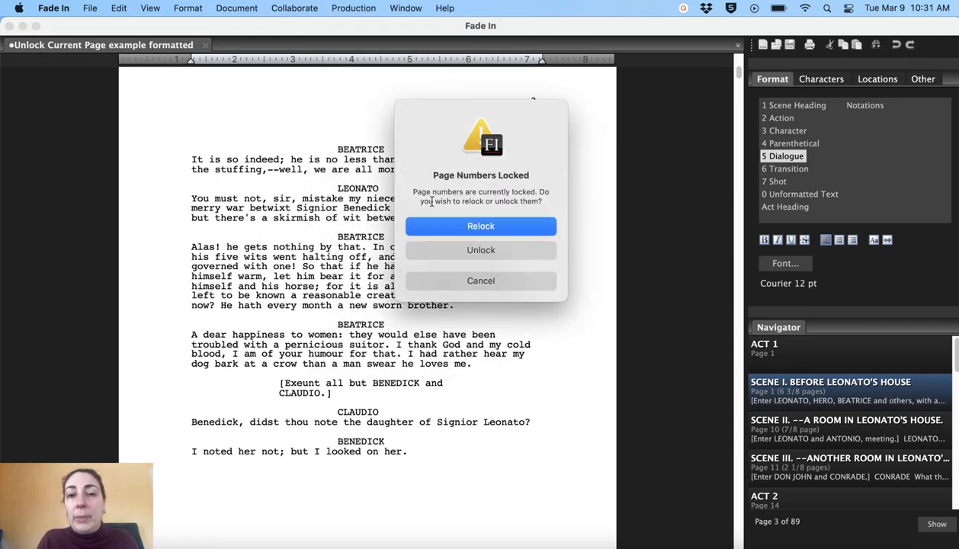
click(480, 225)
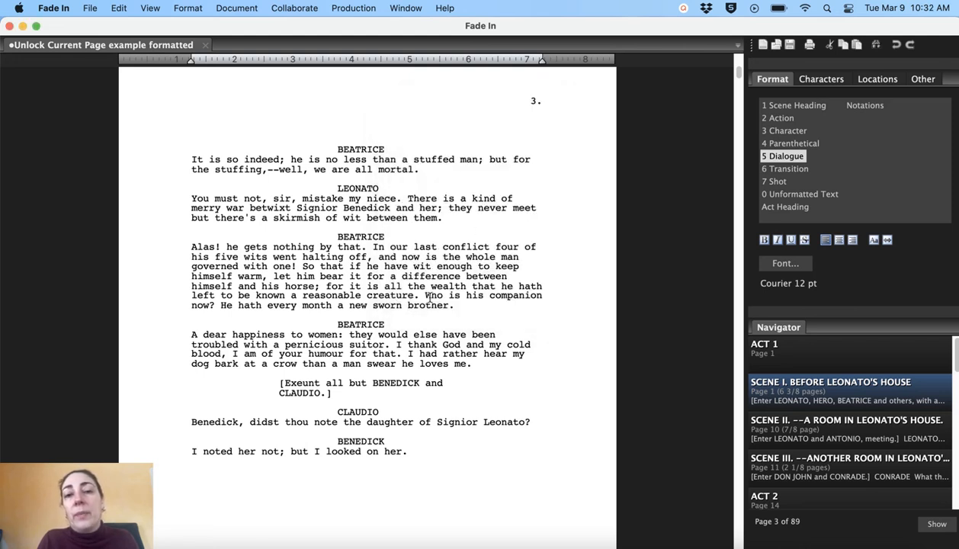
scroll(461, 298, down, 20)
scroll(466, 300, up, 12)
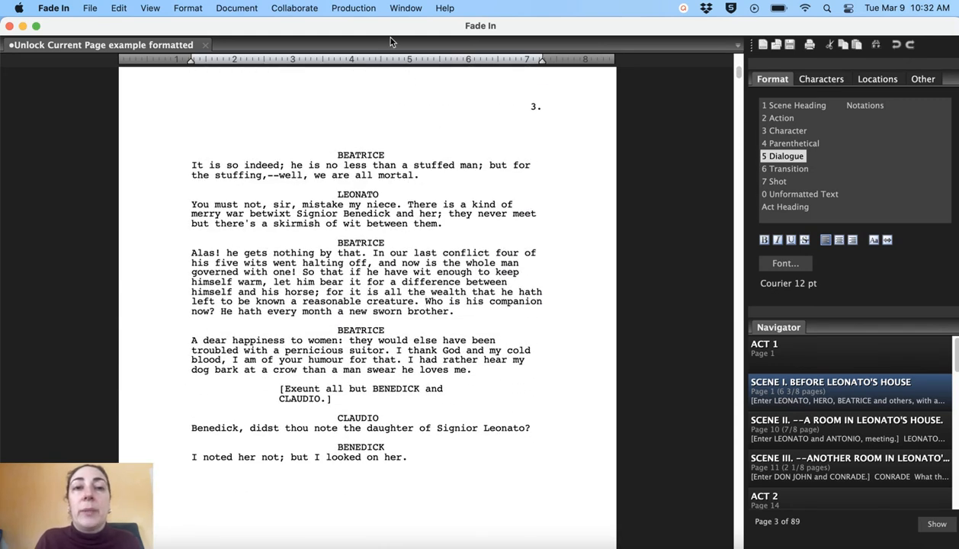
Unlock all page numbers in the script
click(372, 10)
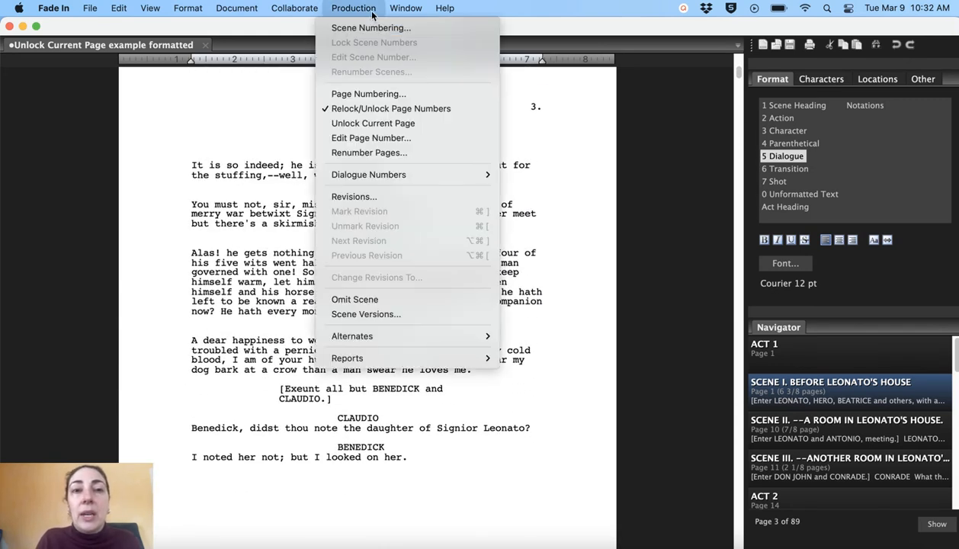
click(383, 109)
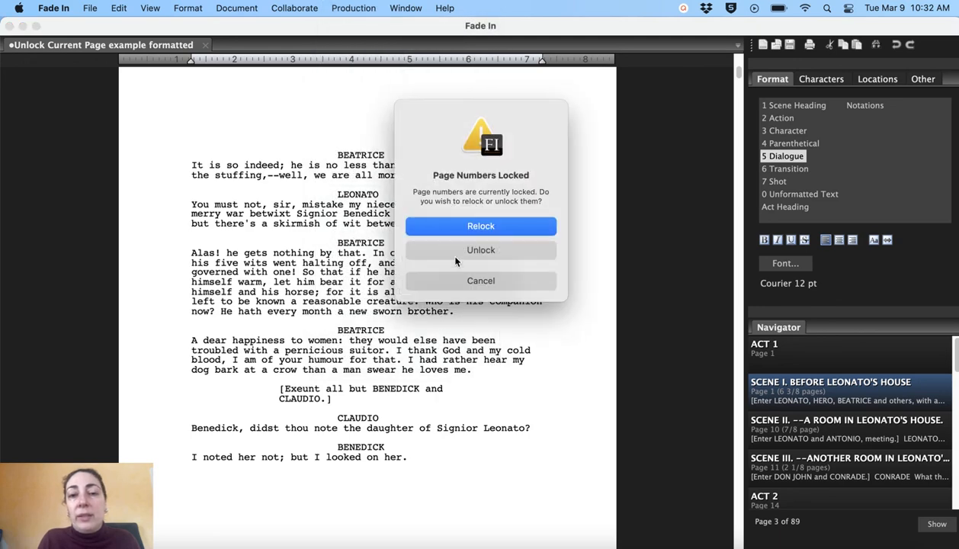
click(460, 256)
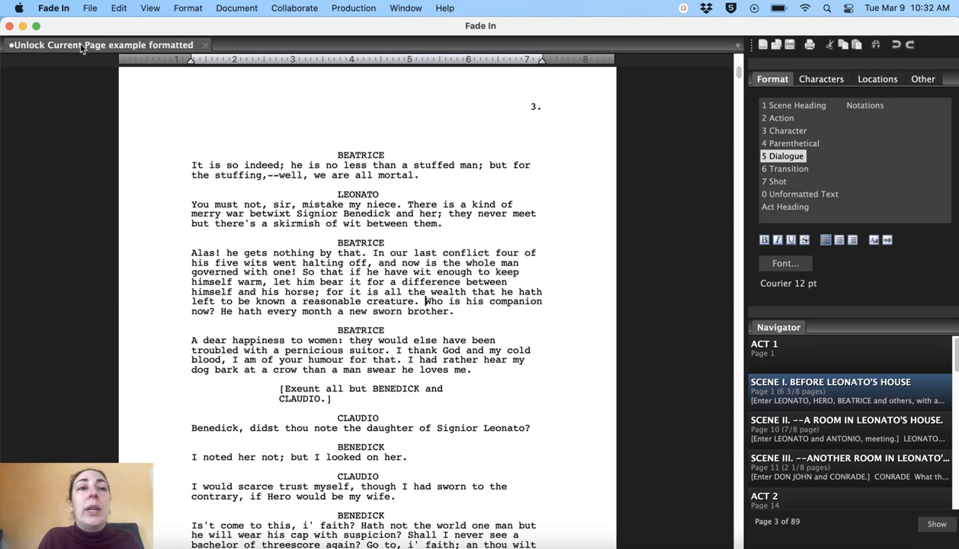
Undo the unlocking of all page numbers and look back over the text on pages 3 and 2
click(118, 12)
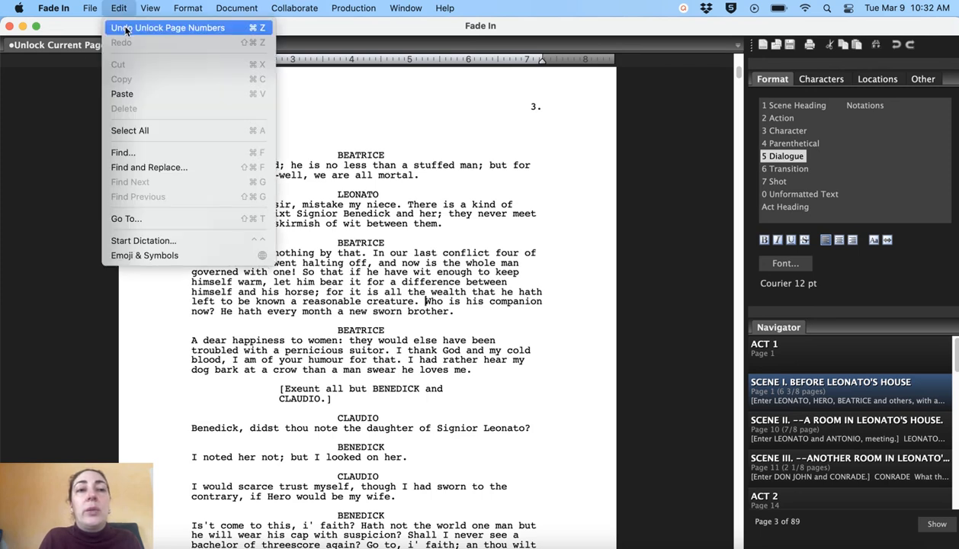
click(125, 29)
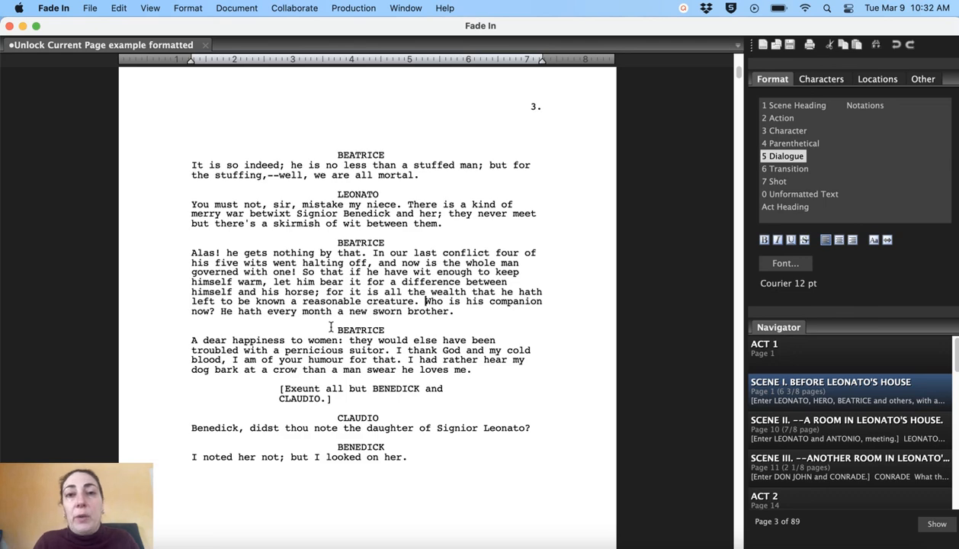
scroll(318, 351, up, 5)
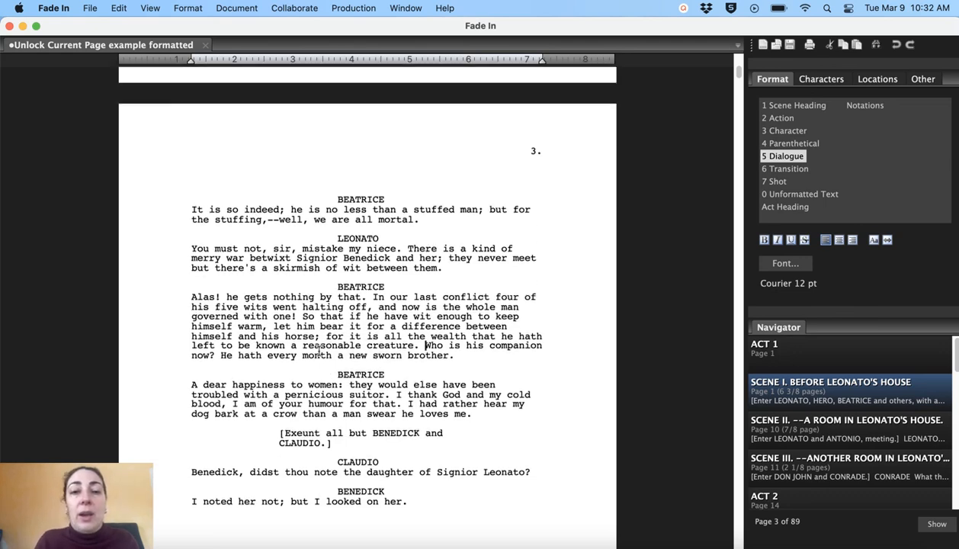
scroll(318, 351, up, 8)
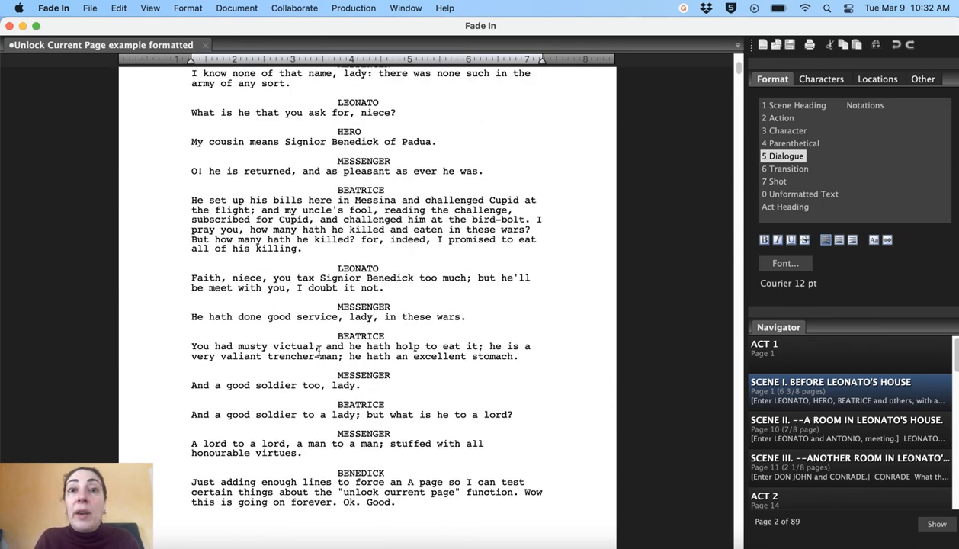